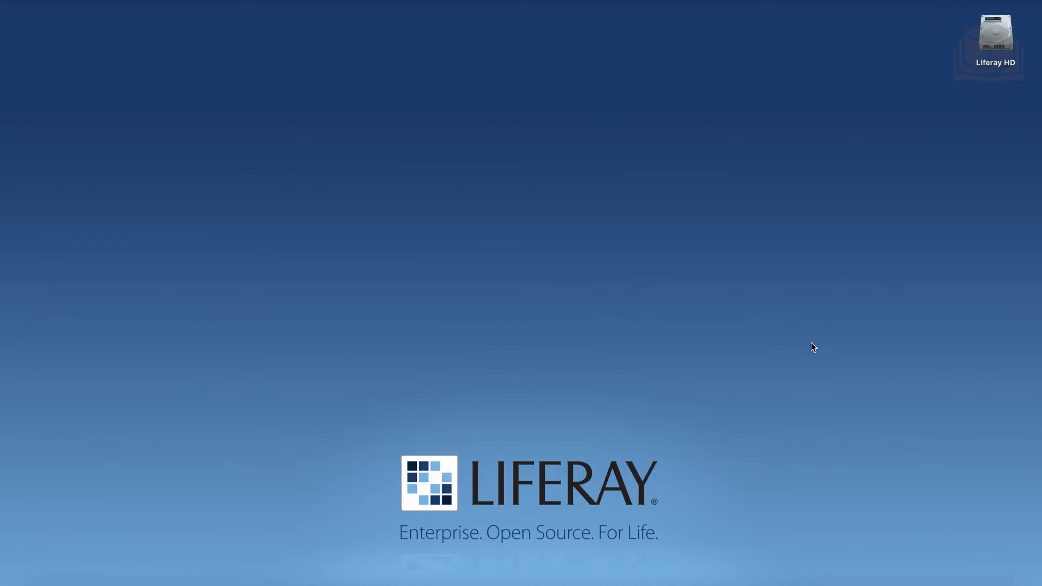
Open Downloads in a Finder window at the top of the screen and add a second tab
{"action": "left_click", "coordinate": [929, 576]}
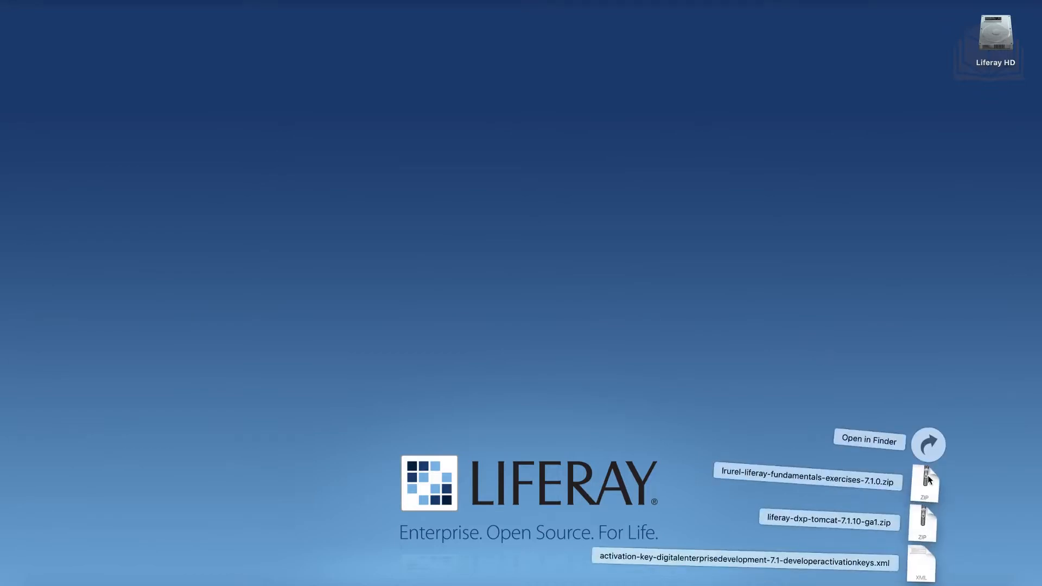
{"action": "left_click", "coordinate": [930, 445]}
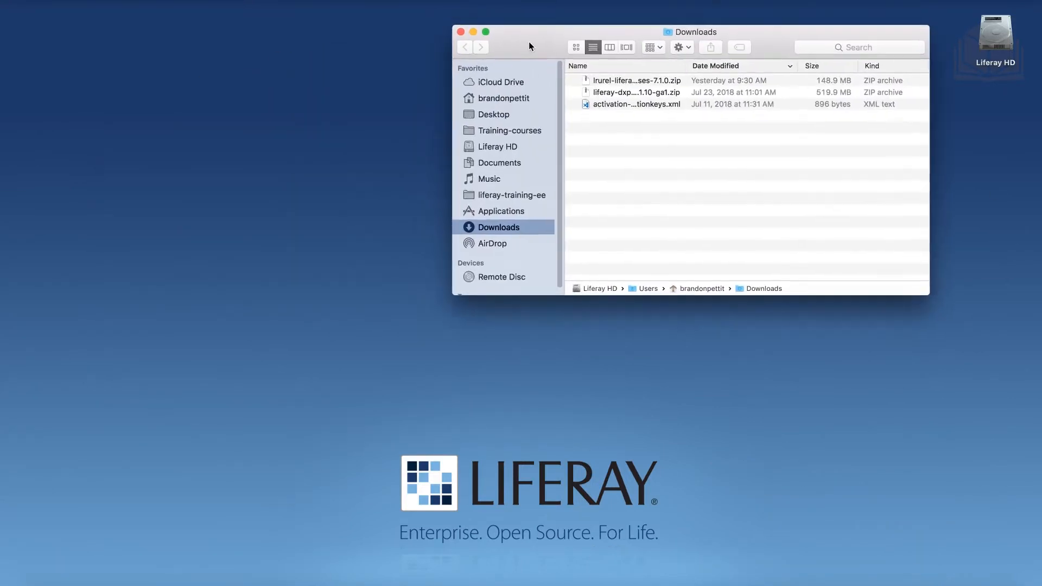
{"action": "left_click_drag", "start_coordinate": [529, 46], "coordinate": [641, 102]}
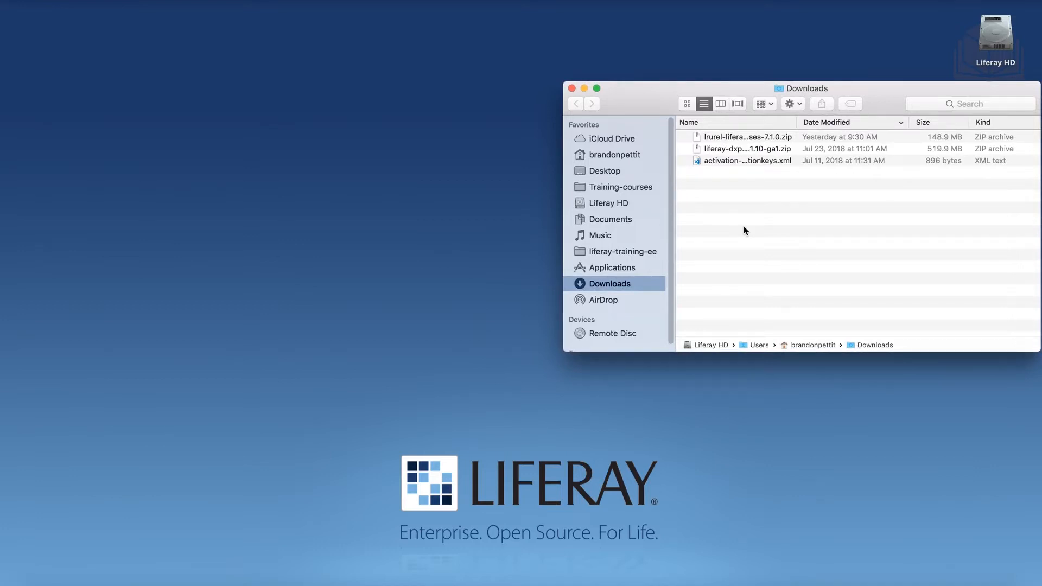
{"action": "left_click_drag", "start_coordinate": [657, 99], "coordinate": [653, 15]}
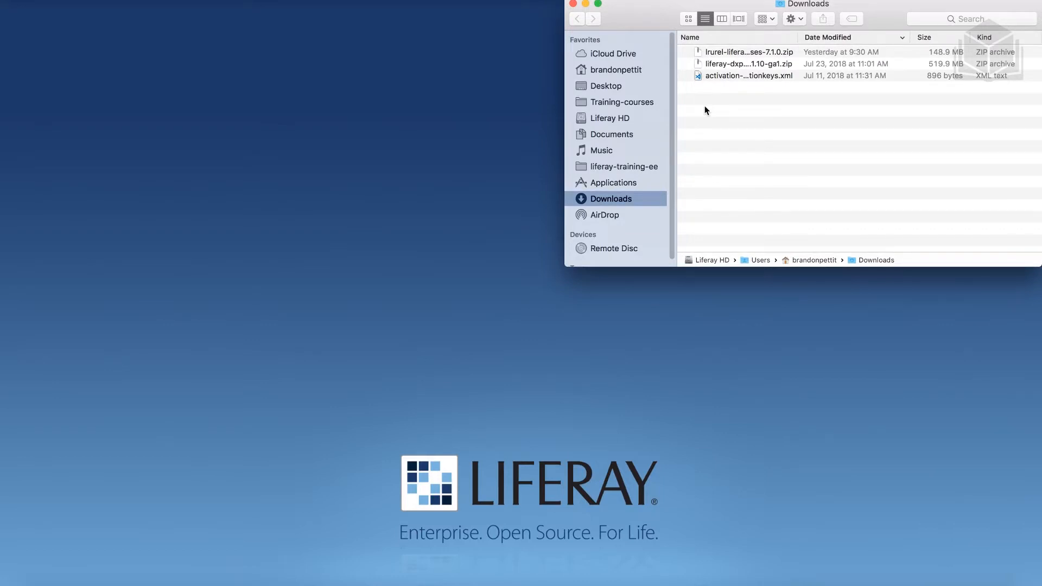
{"action": "key", "text": "super+t"}
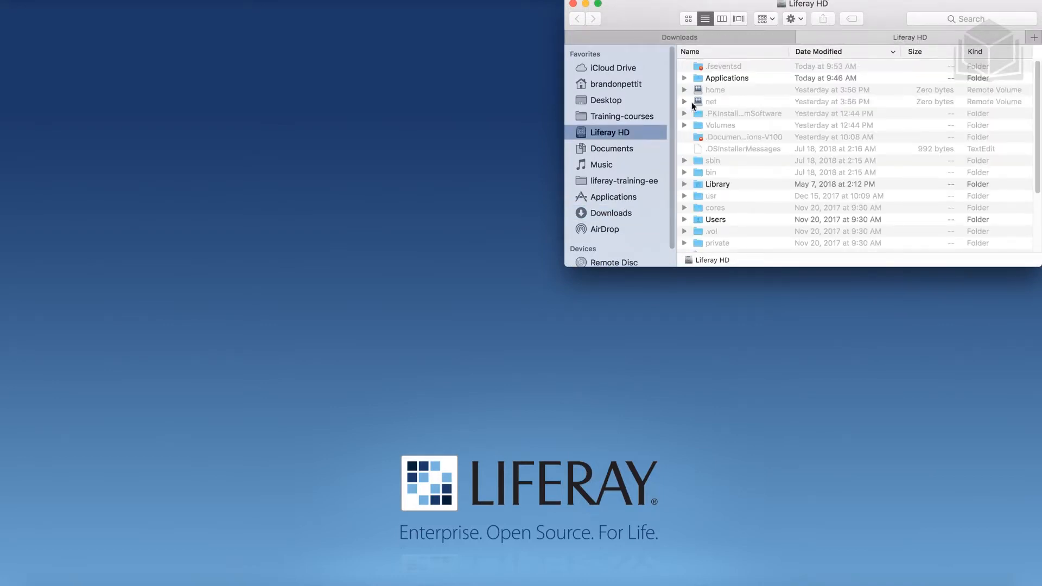
Browse the second tab to home > liferay > bundles, then go back to the Downloads tab
{"action": "left_click", "coordinate": [616, 86]}
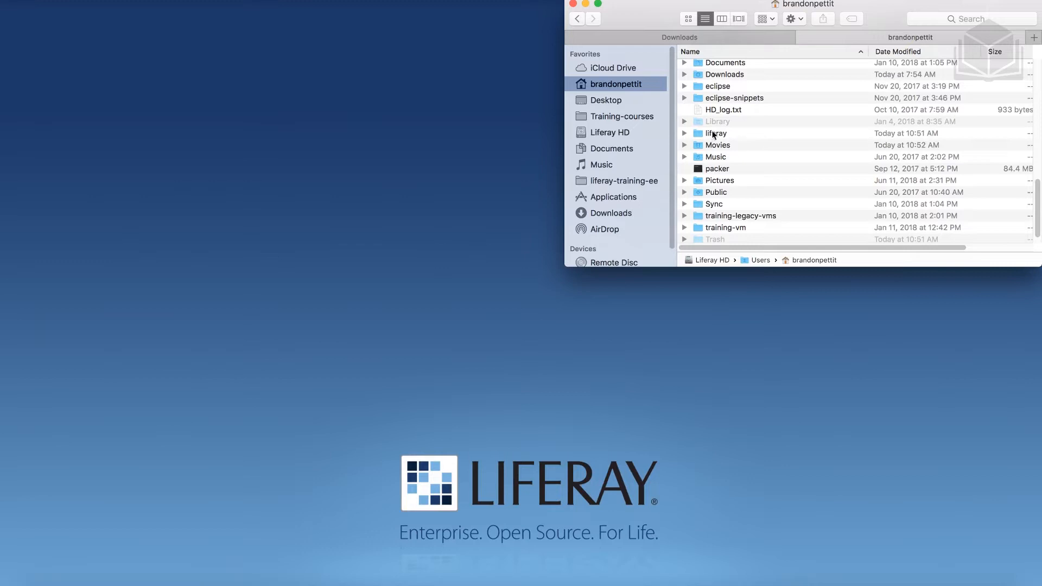
{"action": "left_click", "coordinate": [738, 133]}
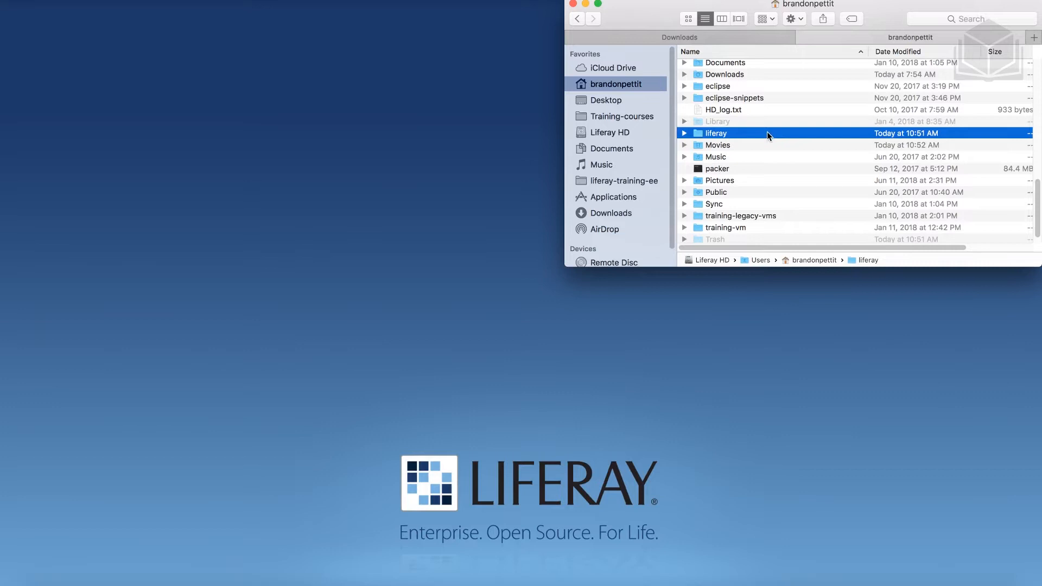
{"action": "double_click", "coordinate": [737, 134]}
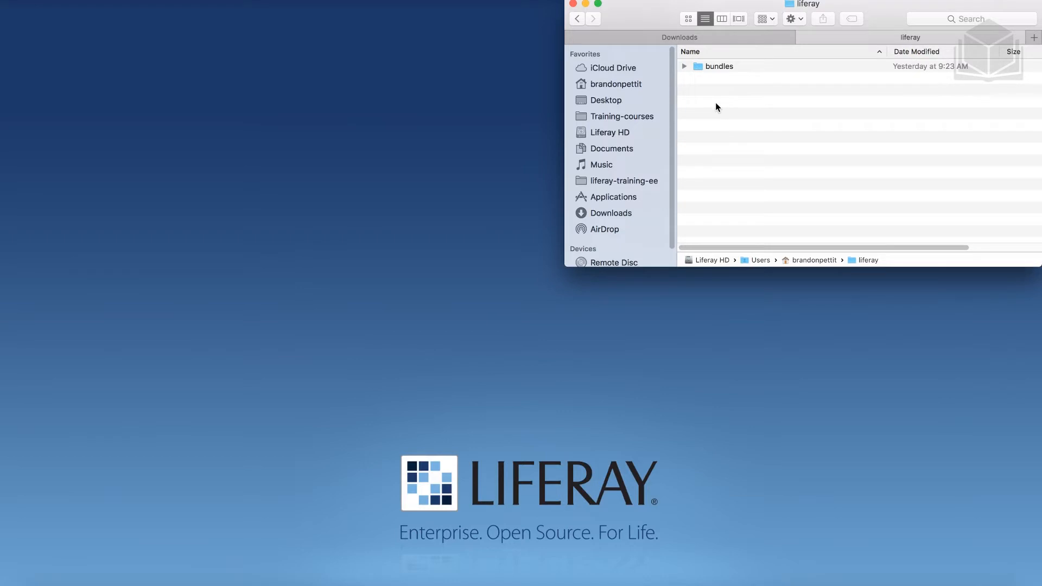
{"action": "double_click", "coordinate": [713, 66]}
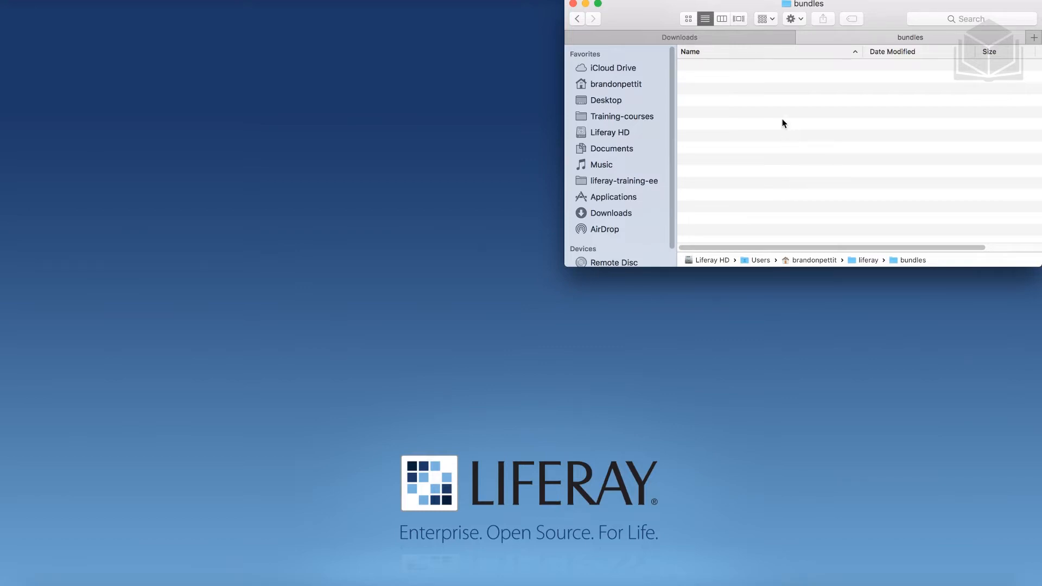
{"action": "left_click", "coordinate": [706, 38]}
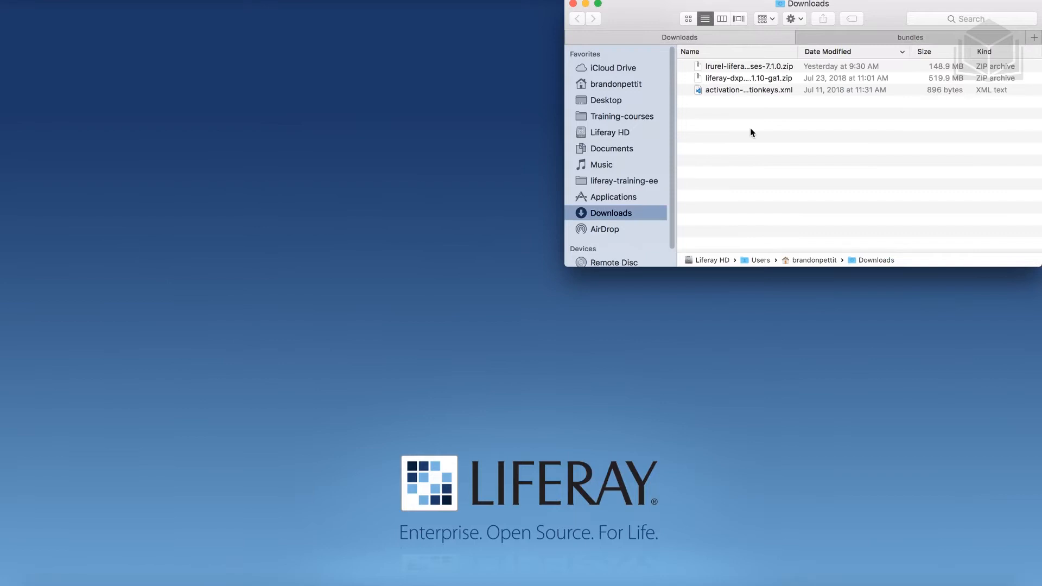
Copy liferay-dxp-tomcat-7.1.10-ga1.zip into bundles, unzip it, and open liferay-dxp-7.1.10-ga1
{"action": "left_click", "coordinate": [731, 79]}
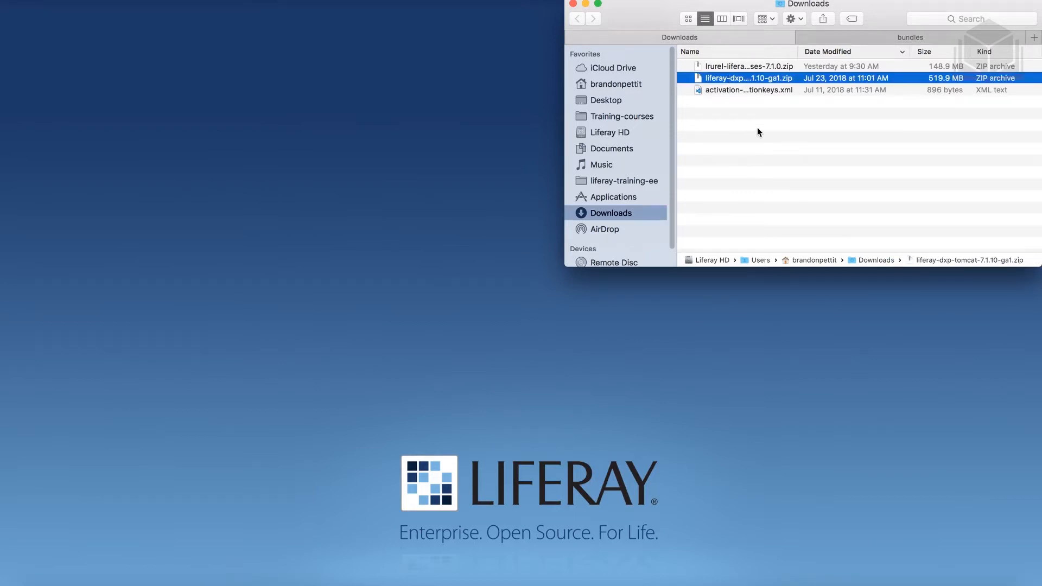
{"action": "left_click", "coordinate": [861, 37]}
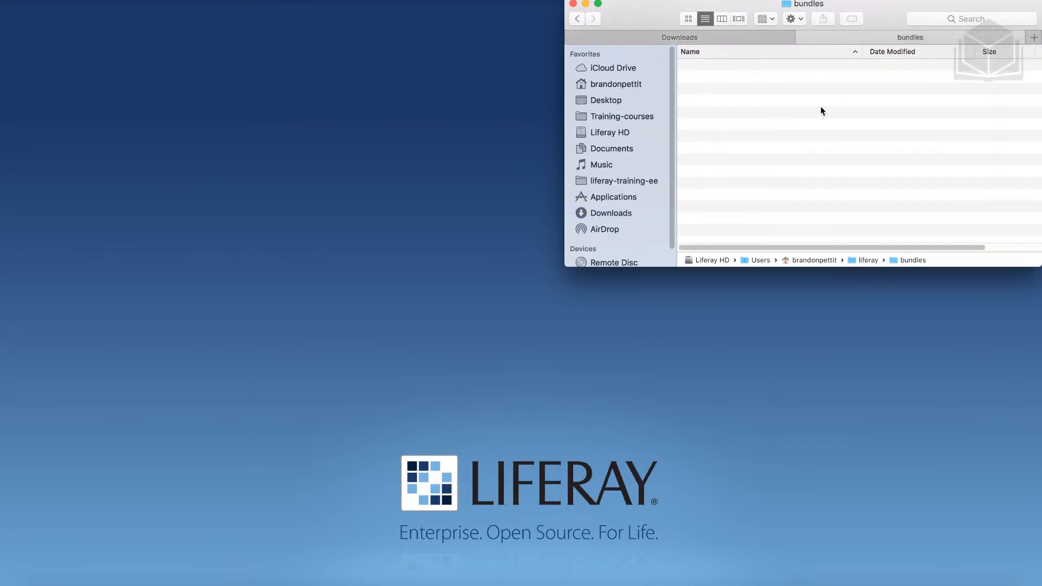
{"action": "key", "text": "super+v"}
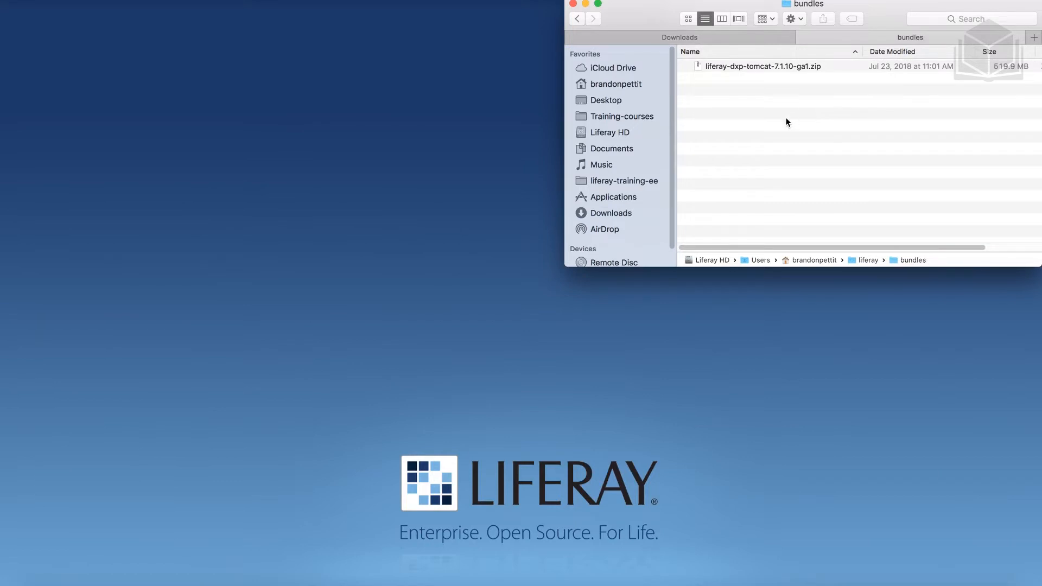
{"action": "double_click", "coordinate": [748, 67]}
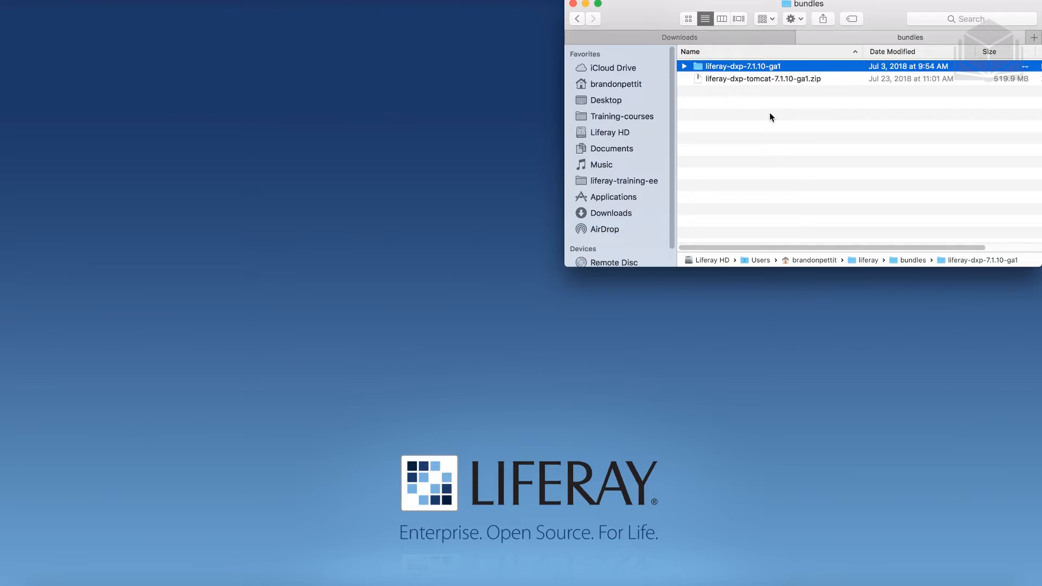
{"action": "double_click", "coordinate": [713, 71]}
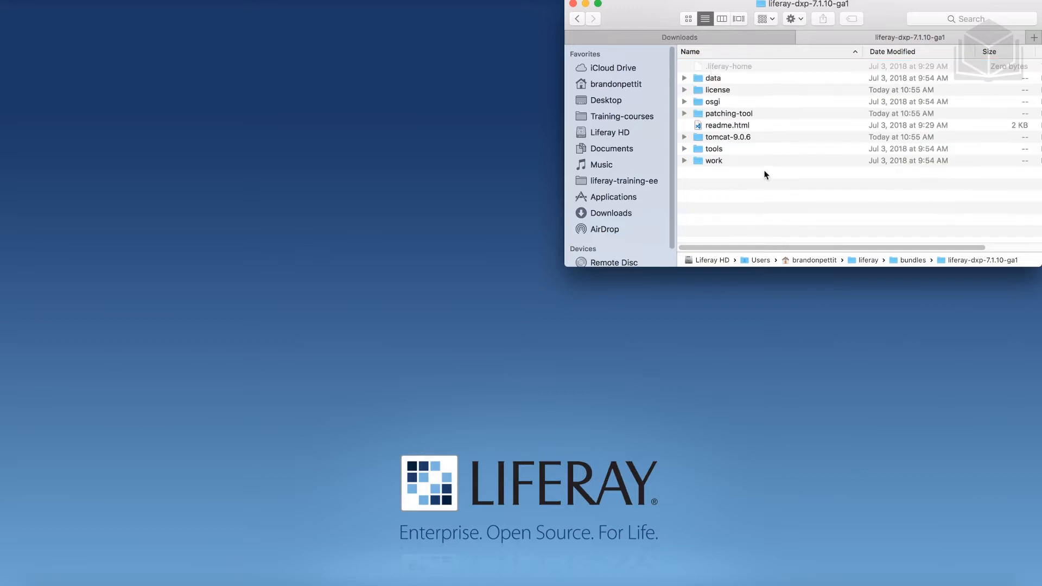
Create a new folder named deploy inside liferay-dxp-7.1.10-ga1
{"action": "right_click", "coordinate": [732, 193]}
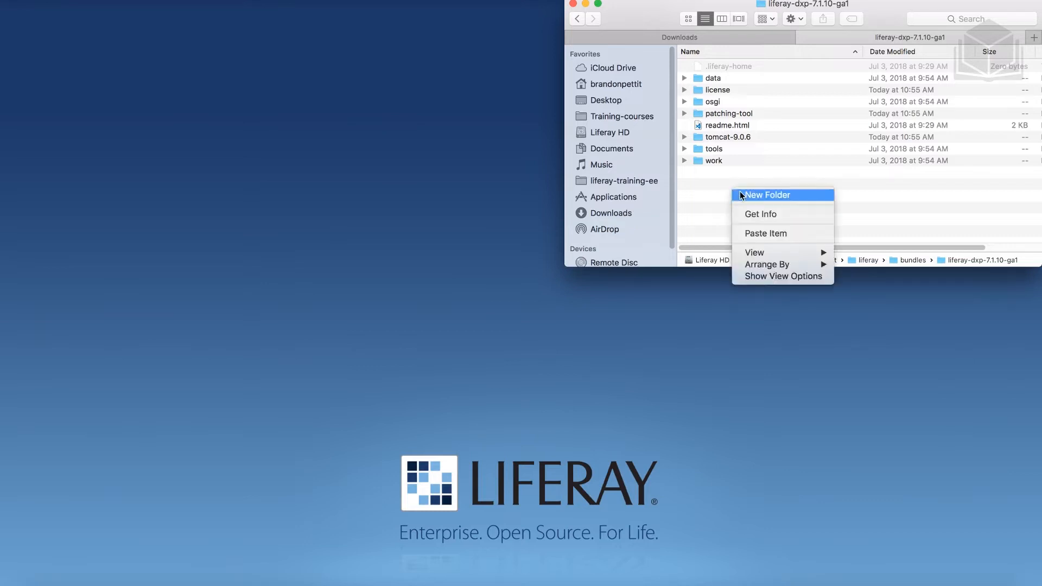
{"action": "left_click", "coordinate": [742, 195]}
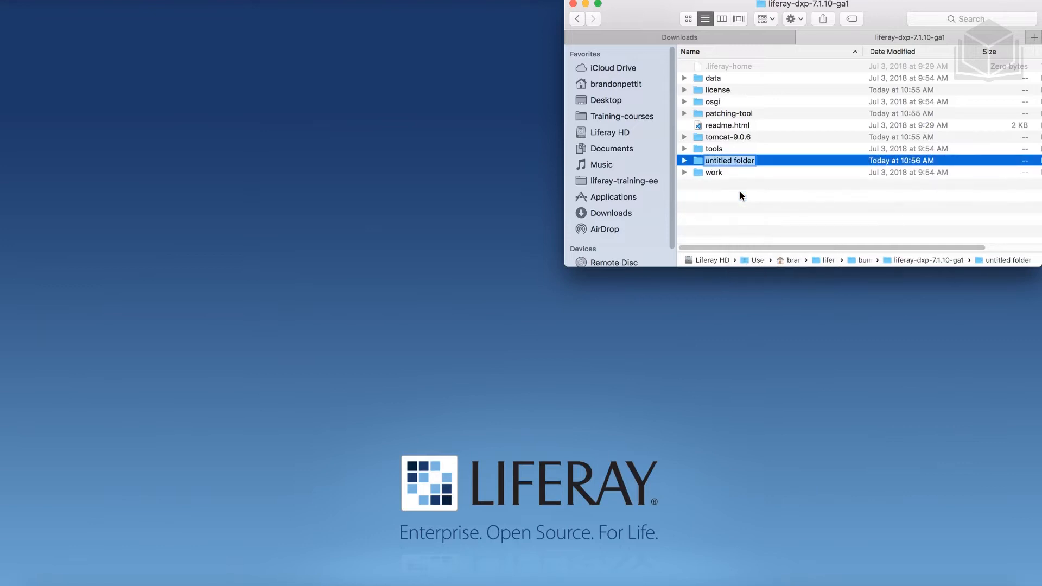
{"action": "type", "text": "deploy"}
{"action": "key", "text": "Return"}
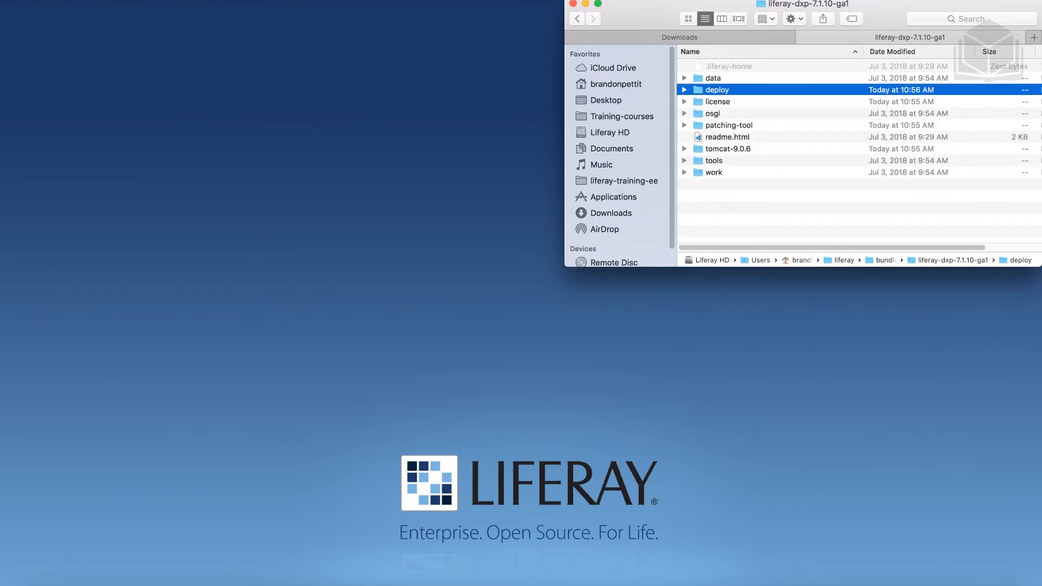
Copy the activation key XML file from Downloads into the deploy folder
{"action": "left_click", "coordinate": [675, 38]}
{"action": "left_click", "coordinate": [732, 89]}
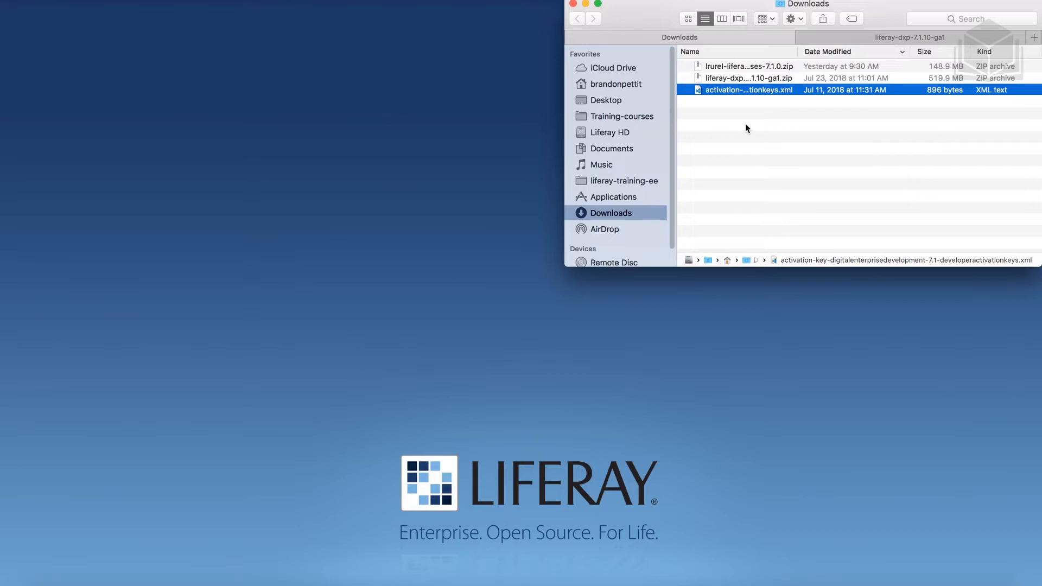
{"action": "left_click", "coordinate": [871, 38]}
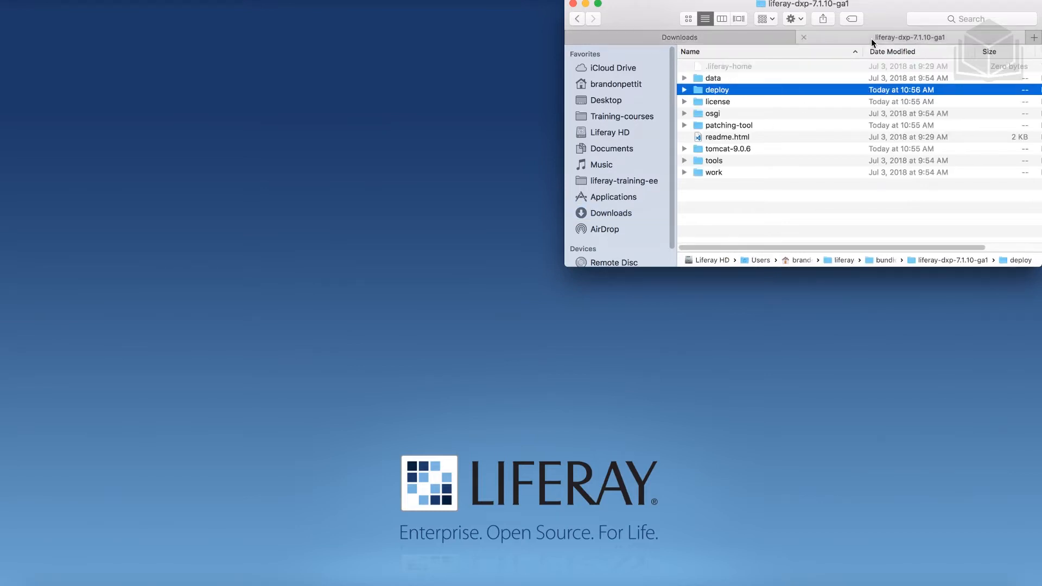
{"action": "double_click", "coordinate": [730, 91]}
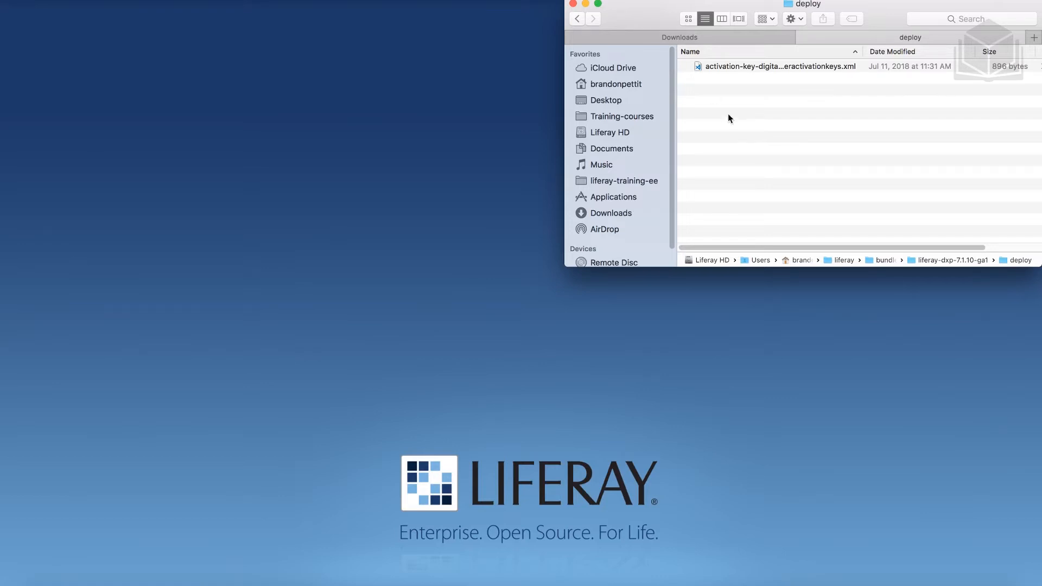
Copy lrurel-liferay-fundamentals-exercises-7.1.0.zip from Downloads into the liferay folder and select it for extraction
{"action": "left_click", "coordinate": [577, 19]}
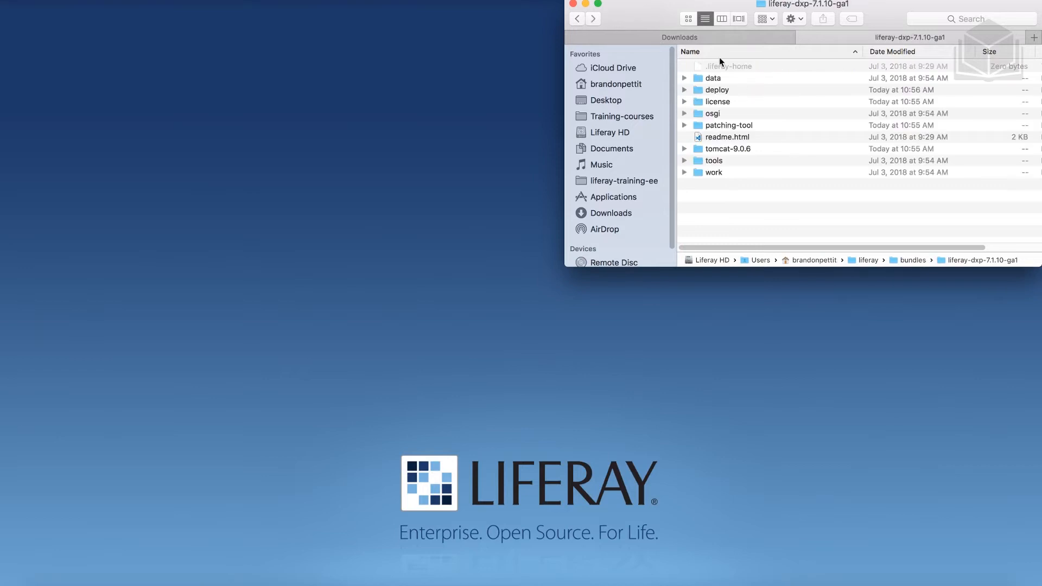
{"action": "left_click", "coordinate": [722, 37]}
{"action": "left_click", "coordinate": [767, 130]}
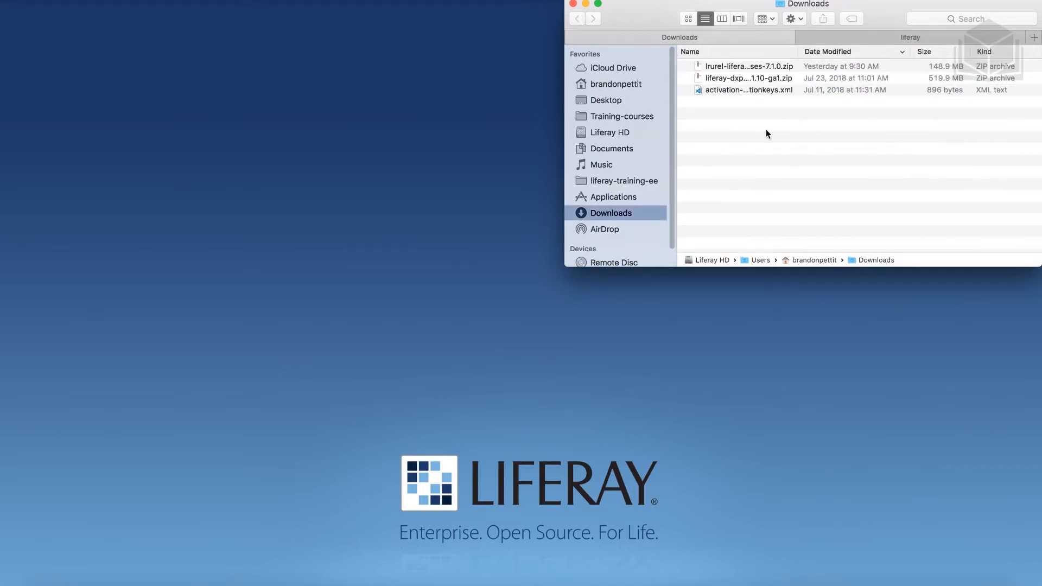
{"action": "left_click", "coordinate": [733, 69]}
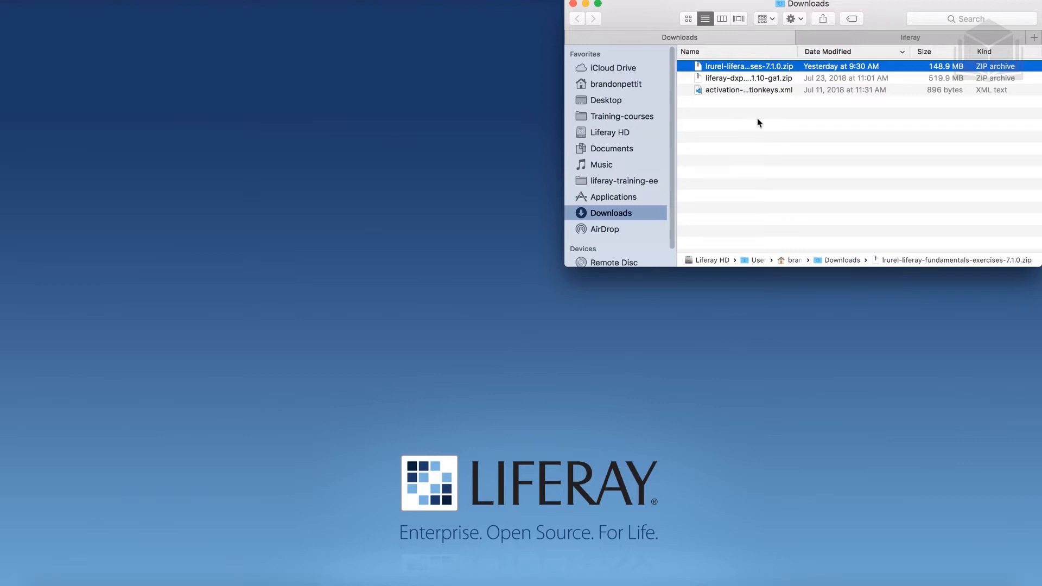
{"action": "left_click", "coordinate": [775, 133]}
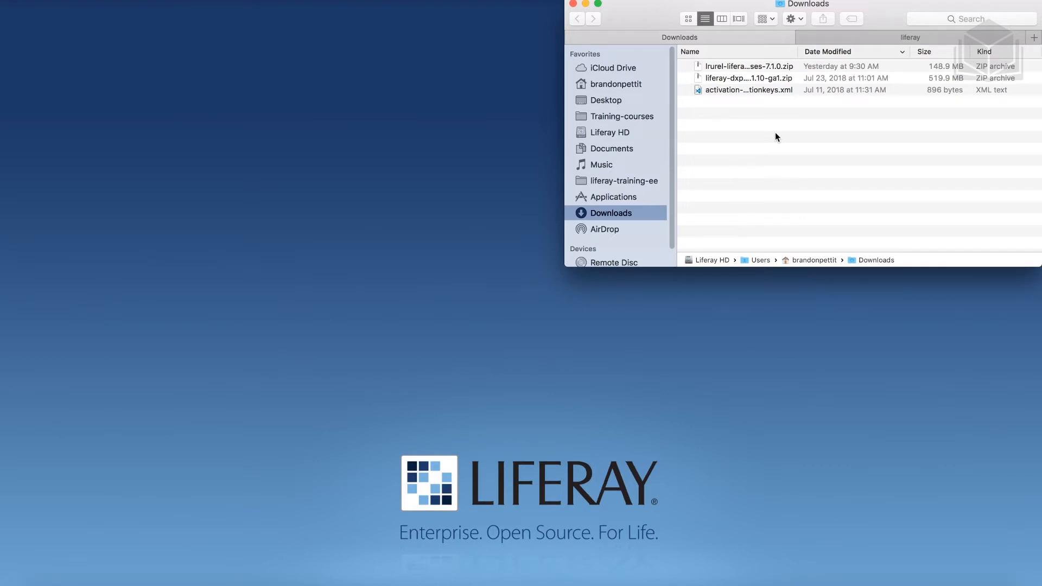
{"action": "left_click", "coordinate": [875, 38]}
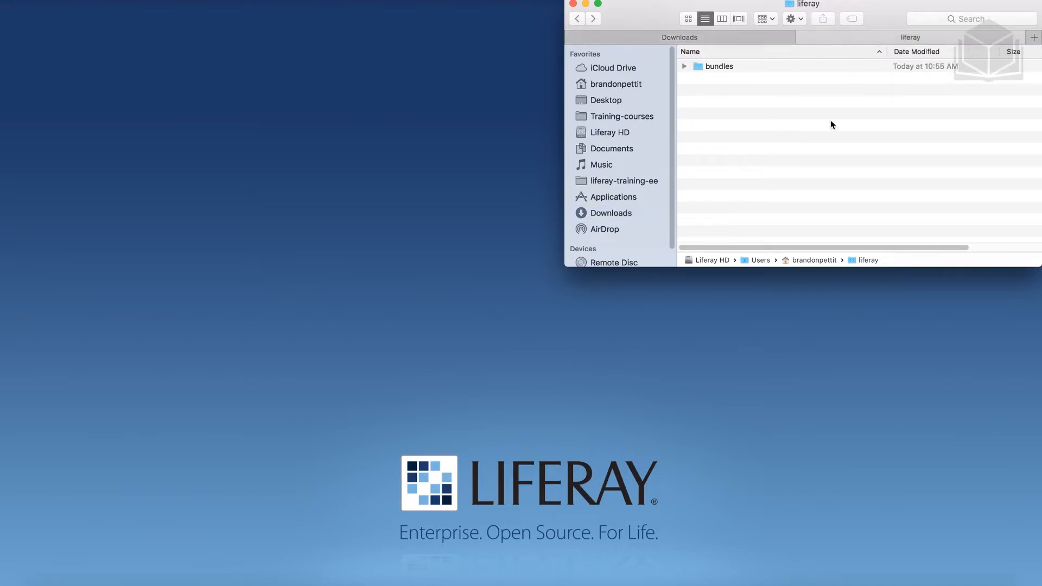
{"action": "key", "text": "super+v"}
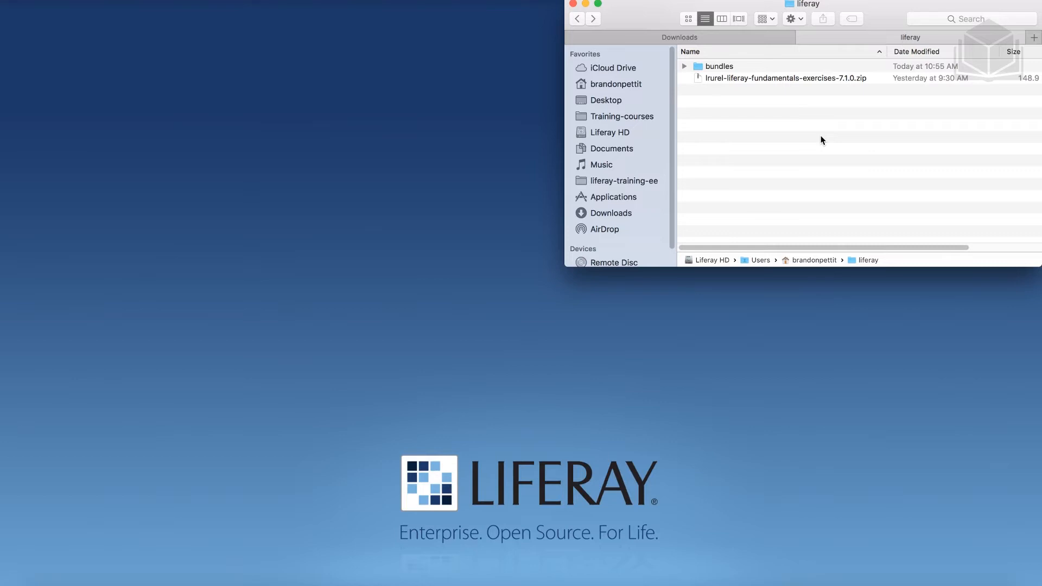
{"action": "left_click", "coordinate": [749, 80]}
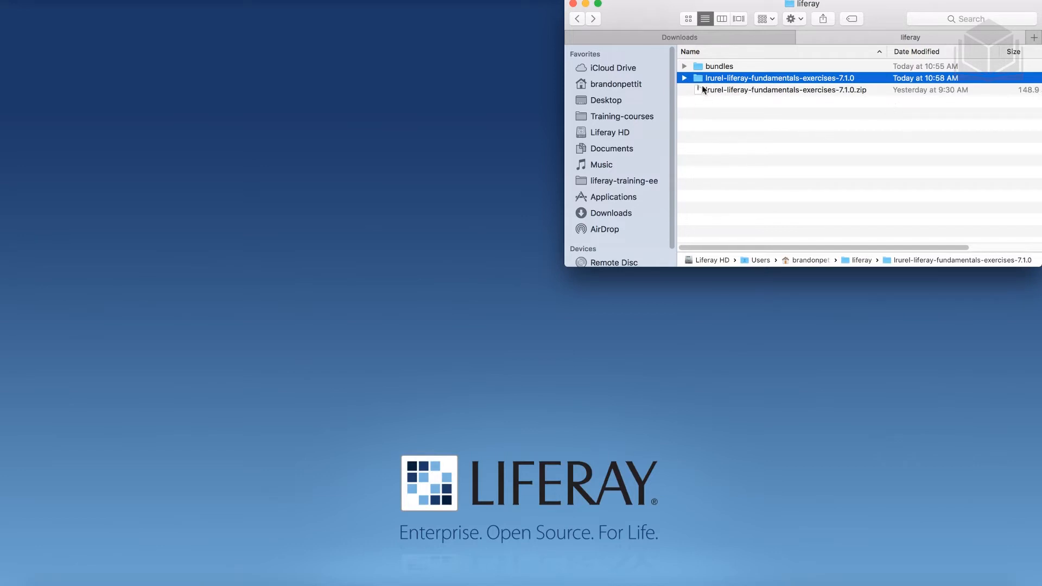
Select fjord-theme.war in the extracted 01-liferay-and-users folder and open a new Finder tab
{"action": "double_click", "coordinate": [722, 79]}
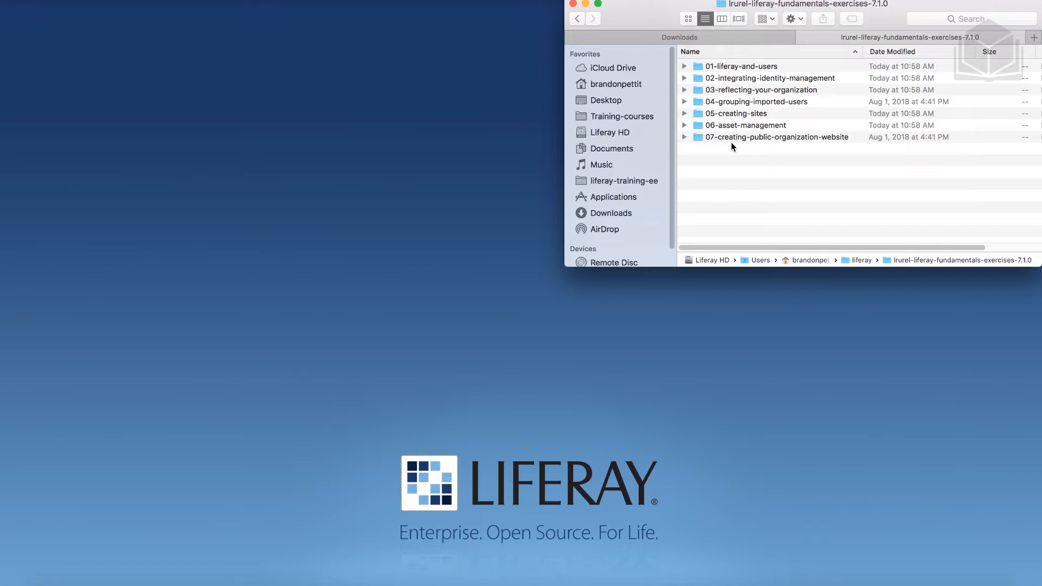
{"action": "left_click", "coordinate": [686, 67]}
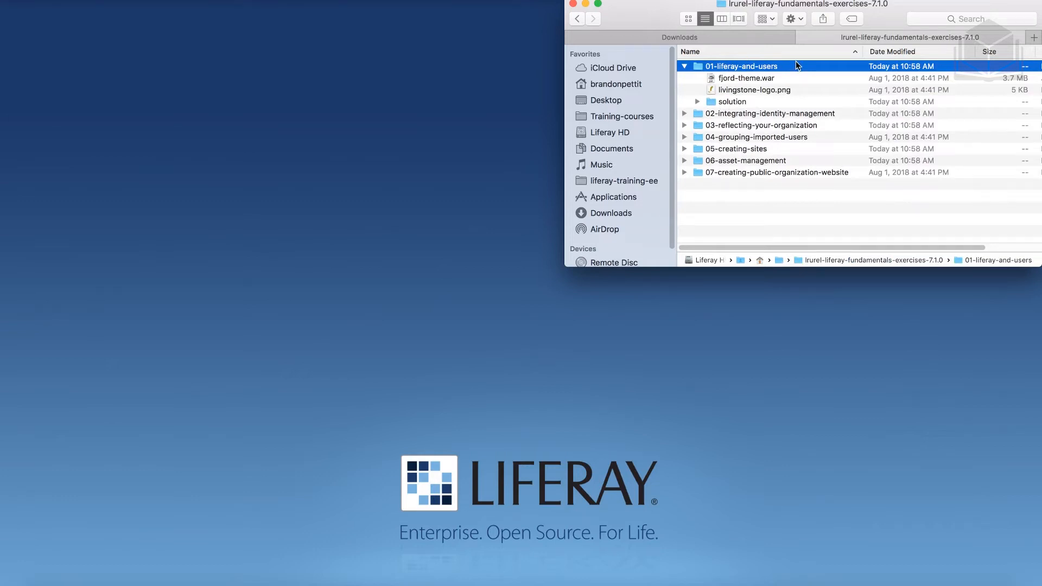
{"action": "left_click", "coordinate": [774, 78]}
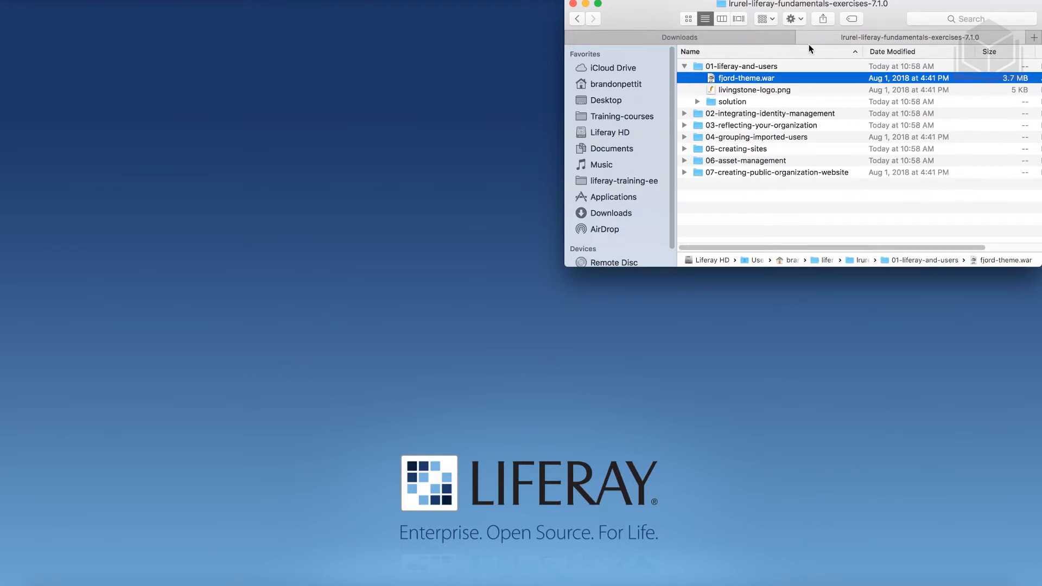
{"action": "left_click", "coordinate": [1033, 38]}
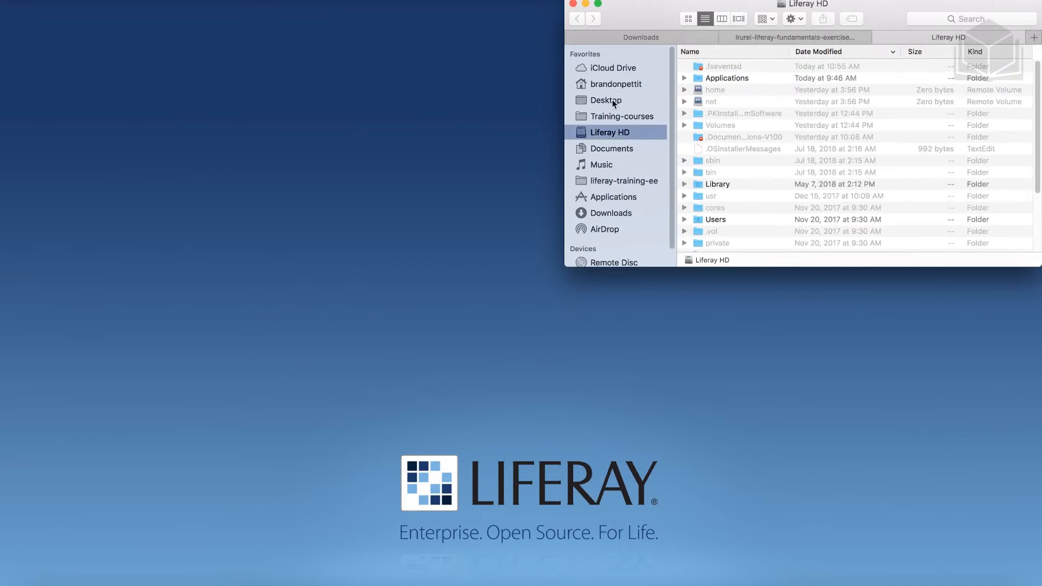
Paste fjord-theme.war into the deploy folder of liferay-dxp-7.1.10-ga1
{"action": "left_click", "coordinate": [604, 86]}
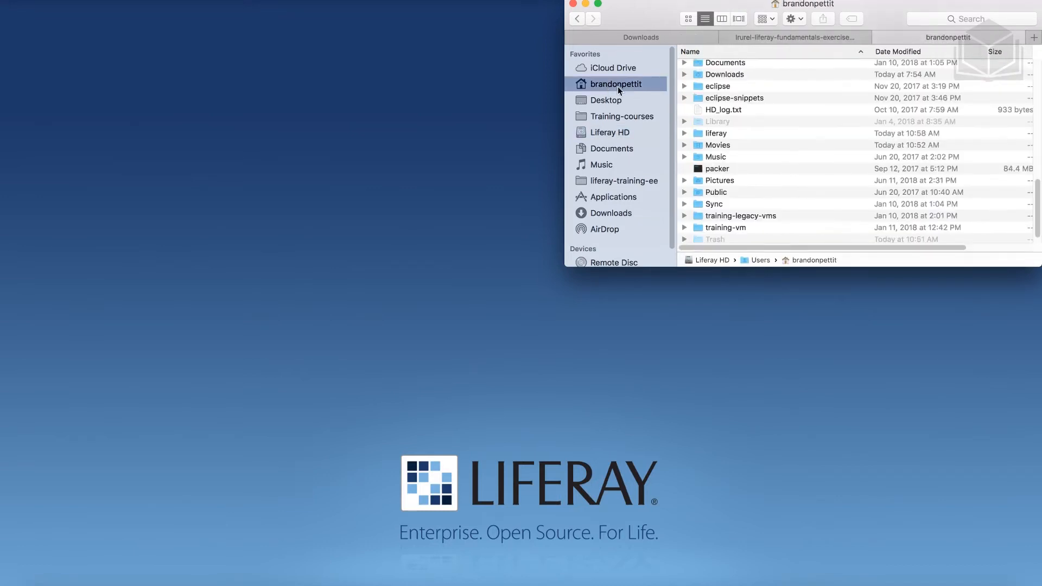
{"action": "double_click", "coordinate": [726, 135]}
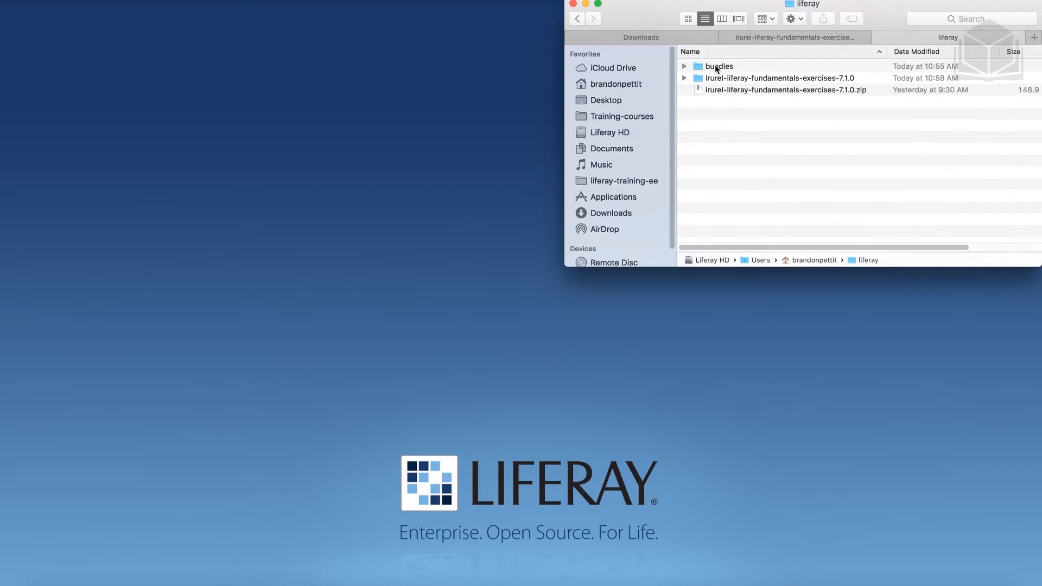
{"action": "double_click", "coordinate": [710, 68]}
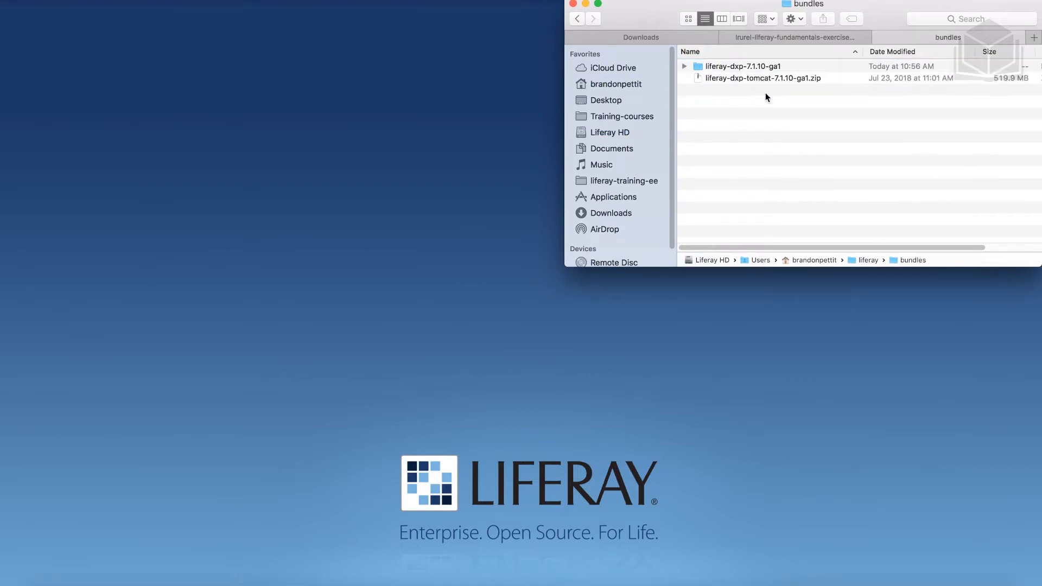
{"action": "double_click", "coordinate": [736, 67]}
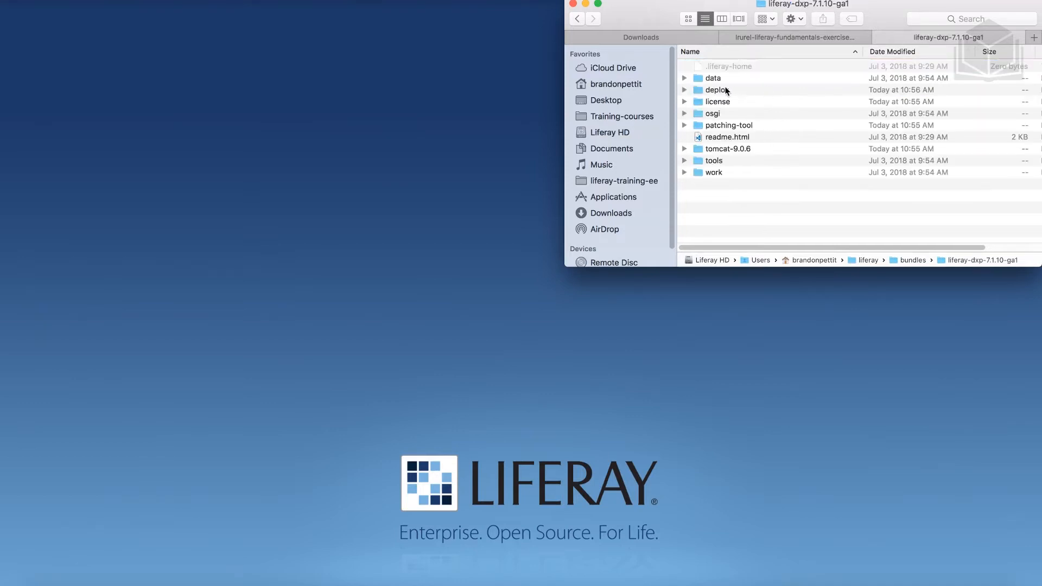
{"action": "double_click", "coordinate": [717, 90]}
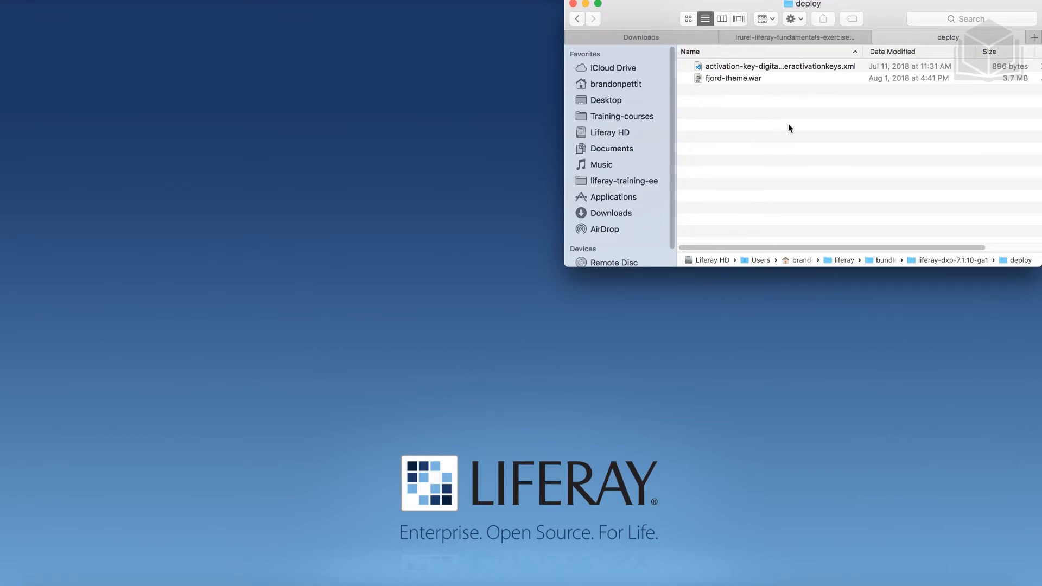
Open the bundle's tomcat-9.0.6 bin folder and select startup.bat
{"action": "left_click", "coordinate": [578, 19]}
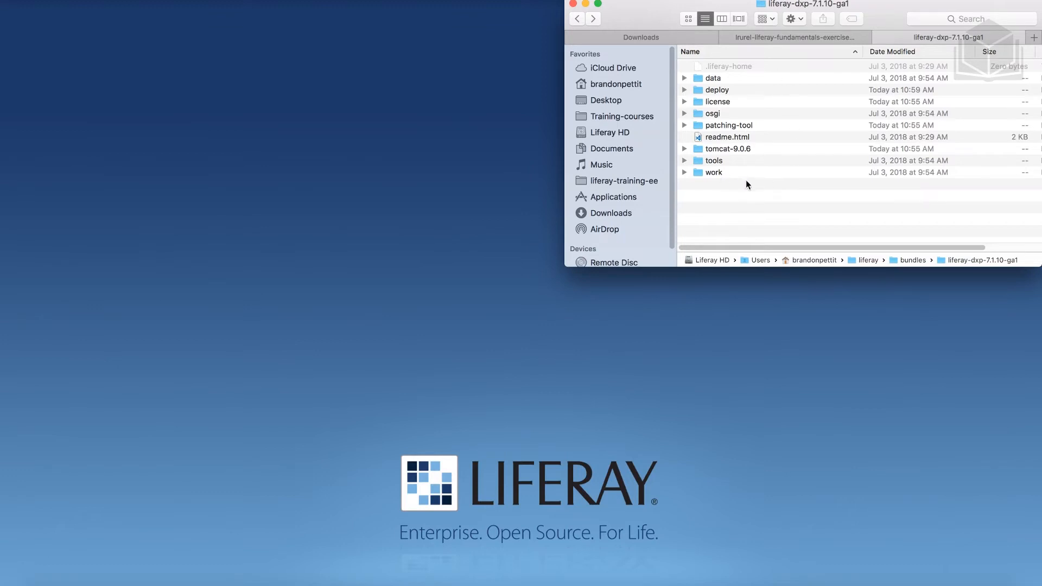
{"action": "double_click", "coordinate": [752, 147]}
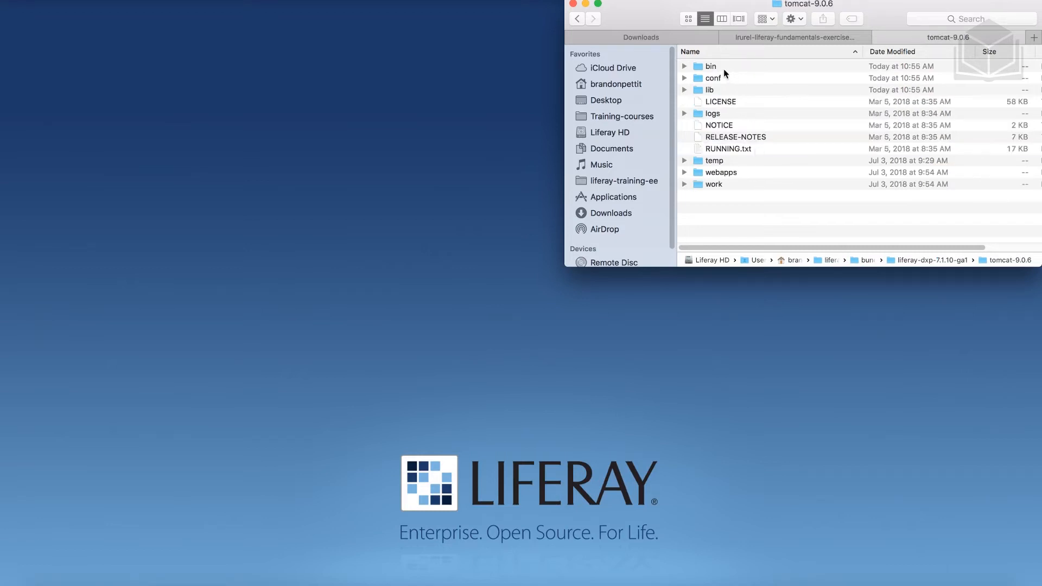
{"action": "double_click", "coordinate": [719, 66]}
{"action": "scroll", "coordinate": [739, 141], "scroll_direction": "down", "scroll_amount": 5}
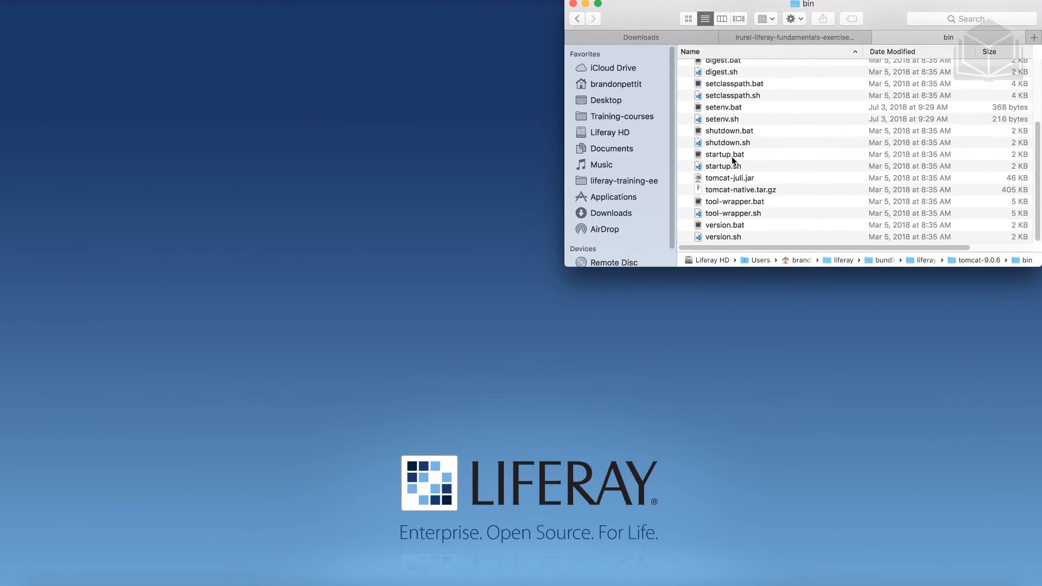
{"action": "left_click", "coordinate": [785, 156]}
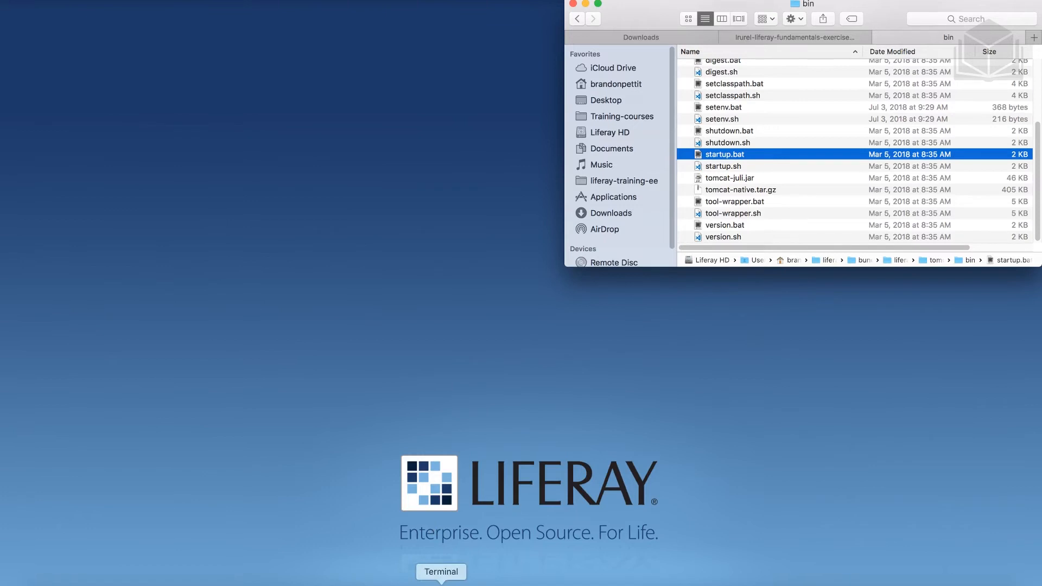
{"action": "left_click", "coordinate": [442, 583]}
In an enlarged Terminal, cd into Tomcat's bin folder and start the server with ./catalina.sh run
{"action": "left_click_drag", "start_coordinate": [700, 340], "coordinate": [683, 281]}
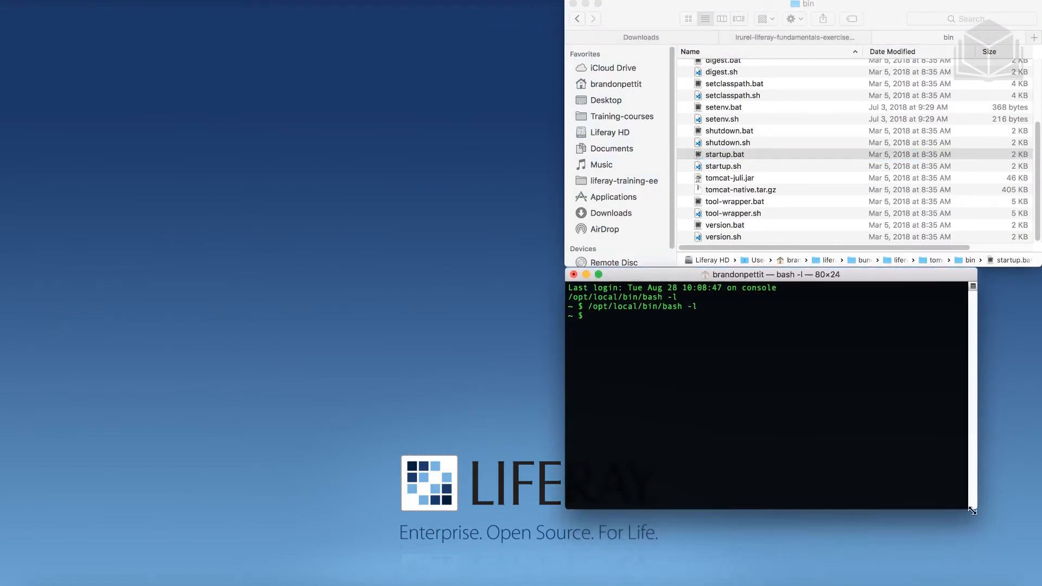
{"action": "left_click_drag", "start_coordinate": [972, 511], "coordinate": [1039, 543]}
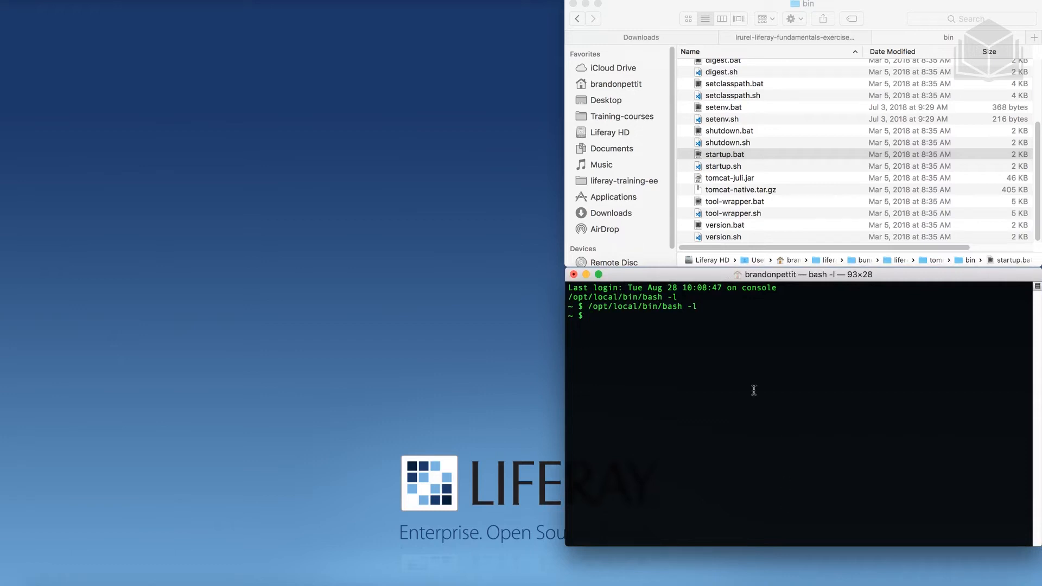
{"action": "type", "text": "cd"}
{"action": "left_click_drag", "start_coordinate": [797, 4], "coordinate": [757, 376]}
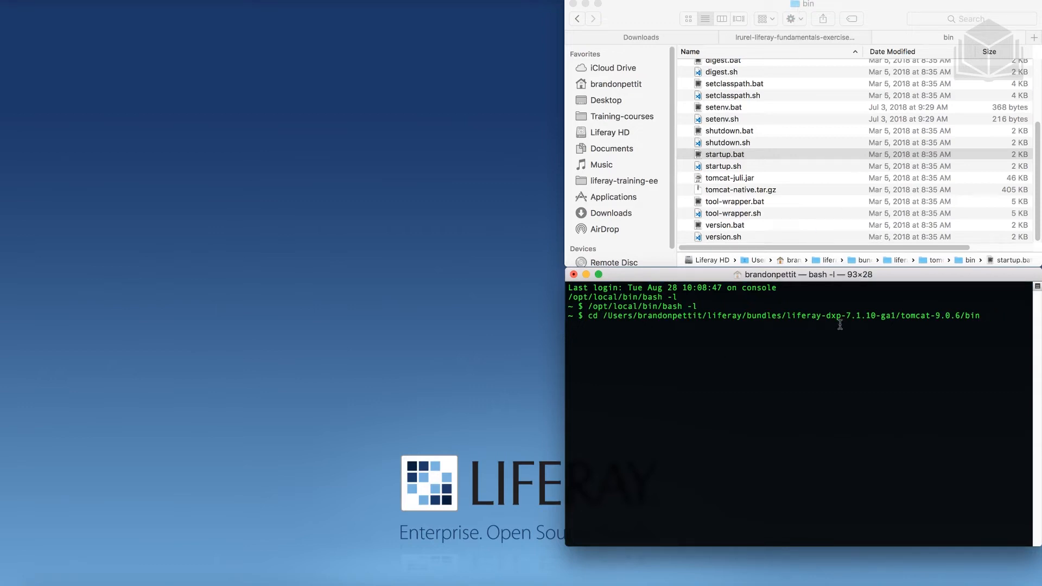
{"action": "key", "text": "Return"}
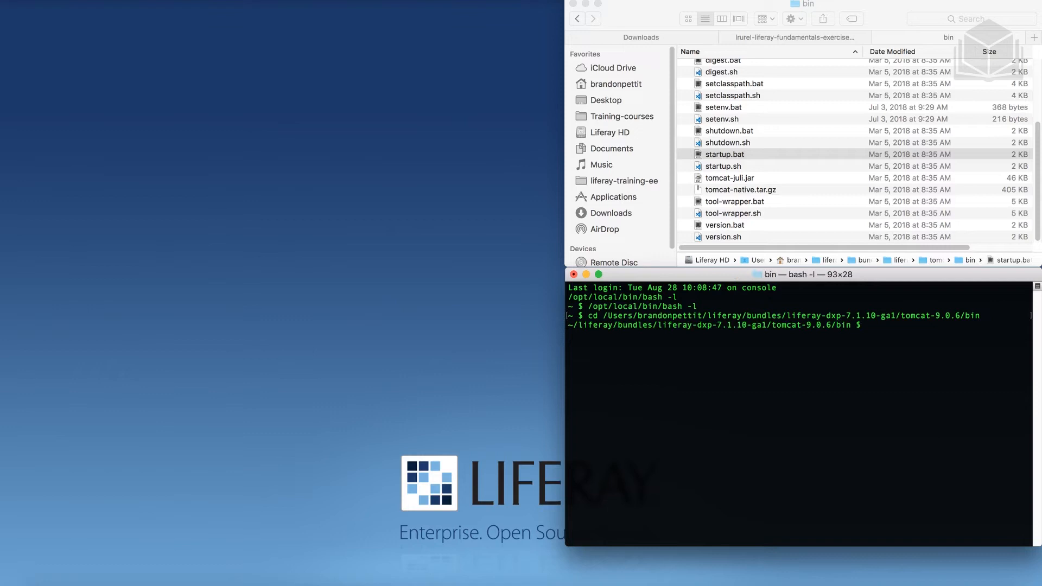
{"action": "type", "text": "./catalina.sh run"}
{"action": "key", "text": "Return"}
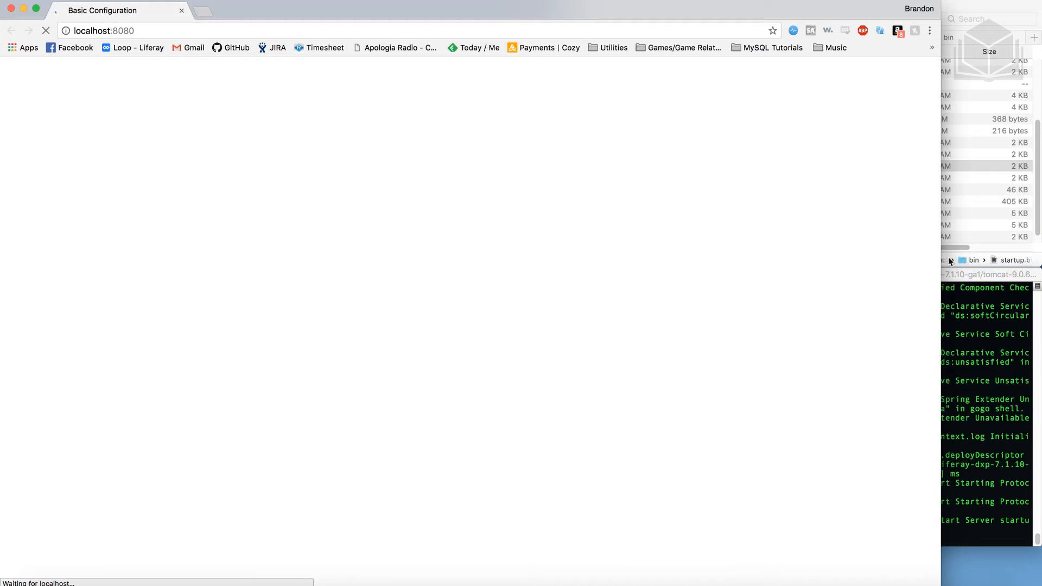
Name the portal 'Livingstone Hotels & Resorts' and turn off Add Sample Data
{"action": "left_click_drag", "start_coordinate": [1038, 269], "coordinate": [1041, 269]}
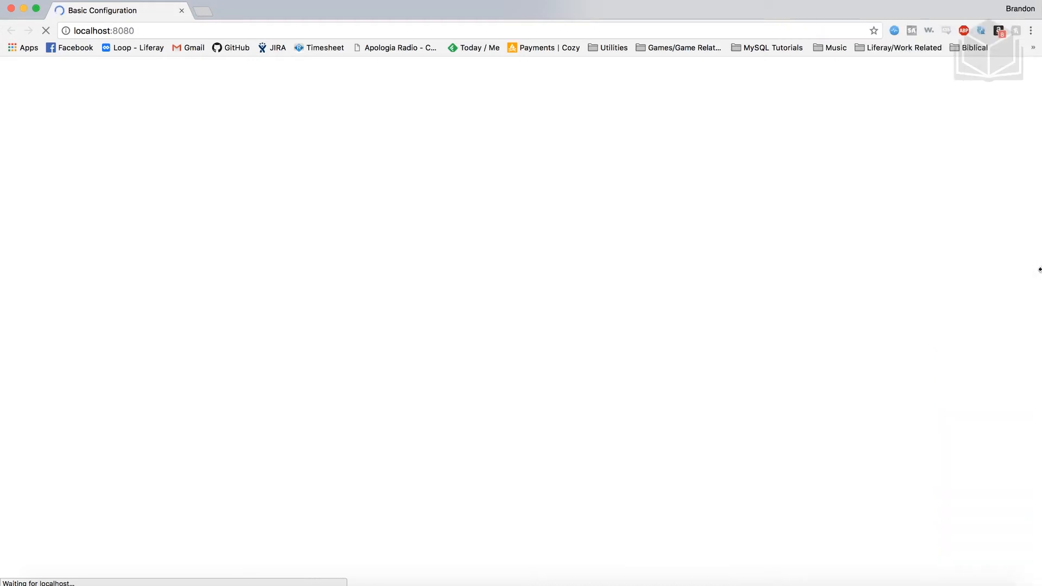
{"action": "key", "text": "ctrl+super+f"}
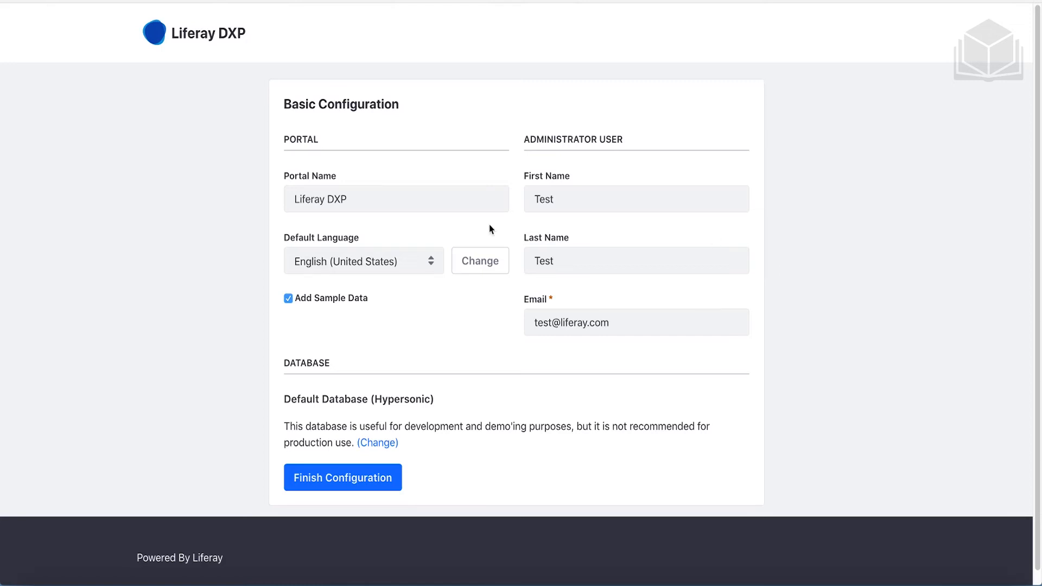
{"action": "double_click", "coordinate": [351, 199]}
{"action": "triple_click", "coordinate": [351, 198]}
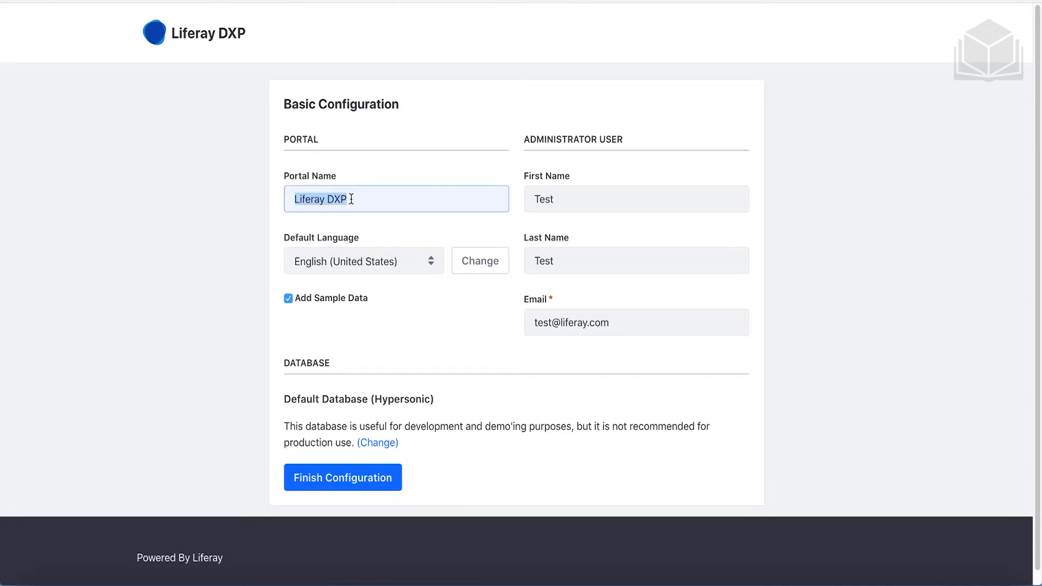
{"action": "type", "text": "Liv"}
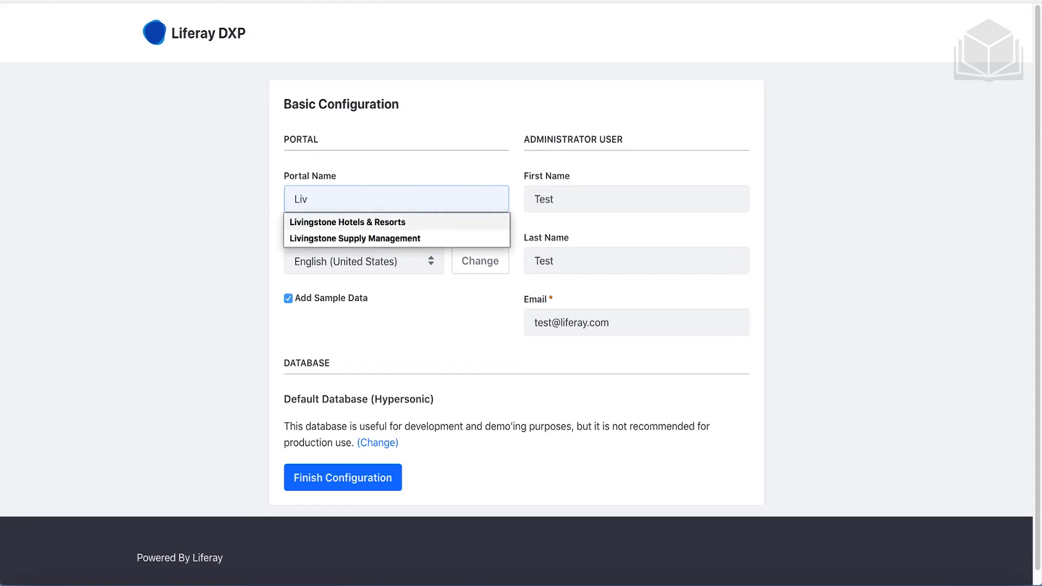
{"action": "key", "text": "Down"}
{"action": "key", "text": "Return"}
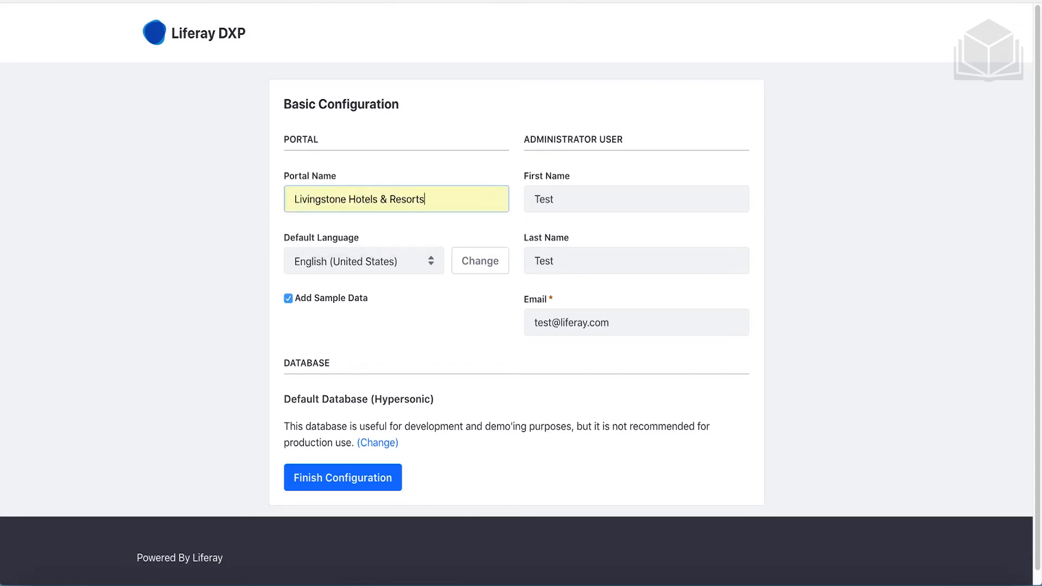
{"action": "left_click", "coordinate": [315, 300]}
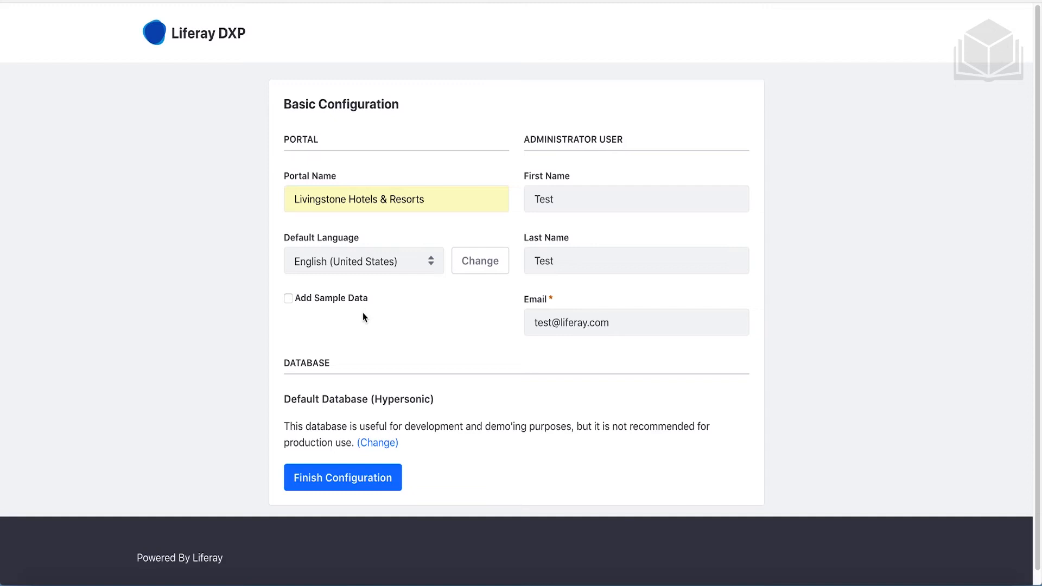
Set the administrator's first name to Livingstone and last name to Admin, then finish configuration
{"action": "double_click", "coordinate": [580, 199]}
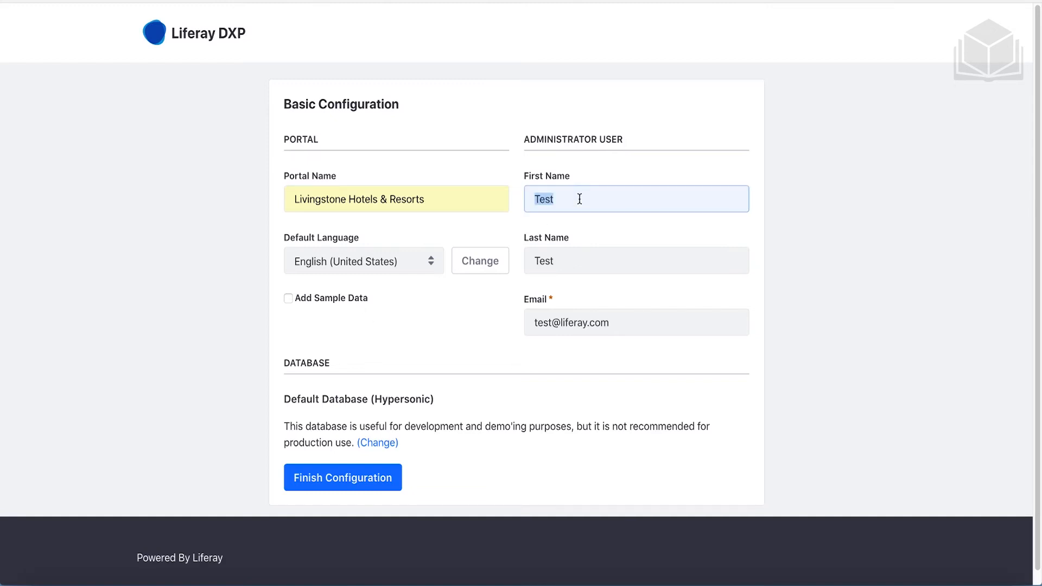
{"action": "type", "text": "Li"}
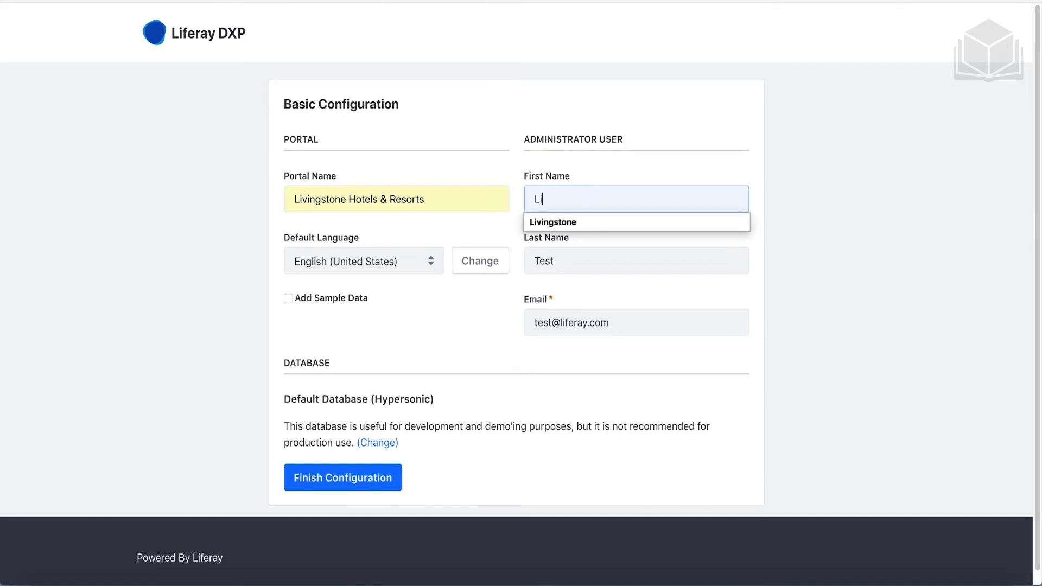
{"action": "left_click", "coordinate": [572, 221]}
{"action": "double_click", "coordinate": [570, 262]}
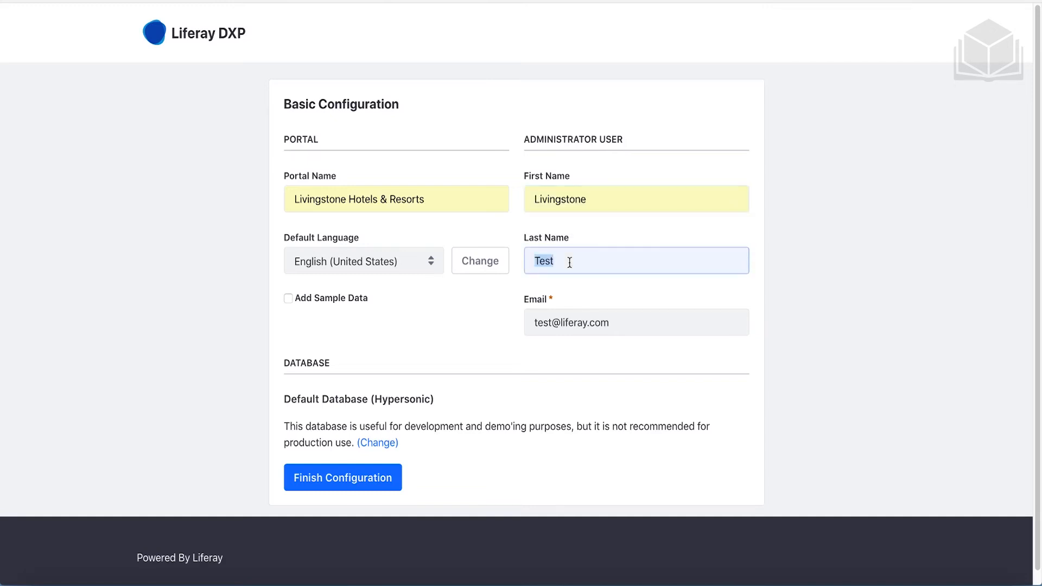
{"action": "type", "text": "Admin"}
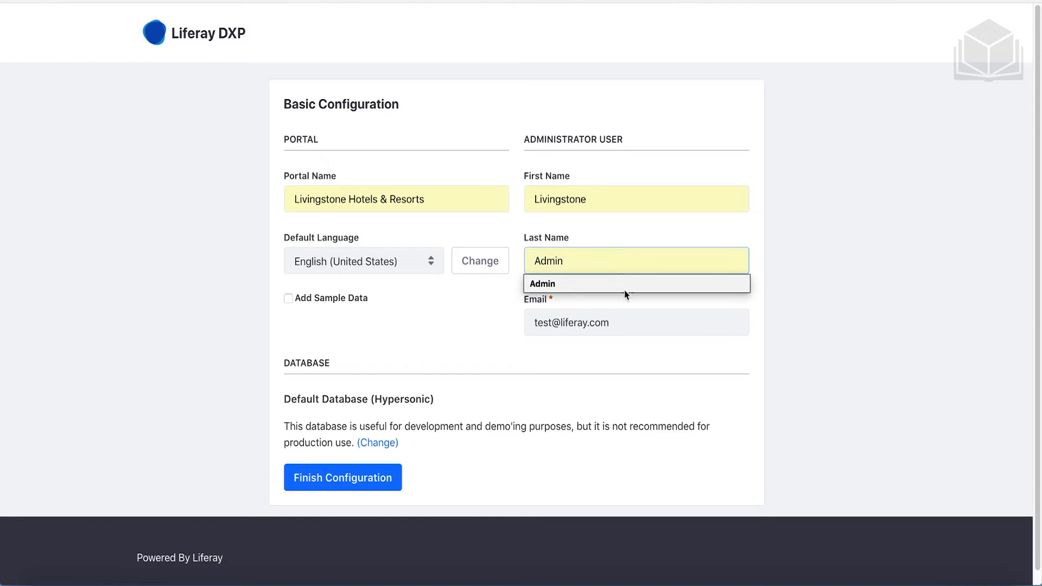
{"action": "left_click", "coordinate": [624, 322]}
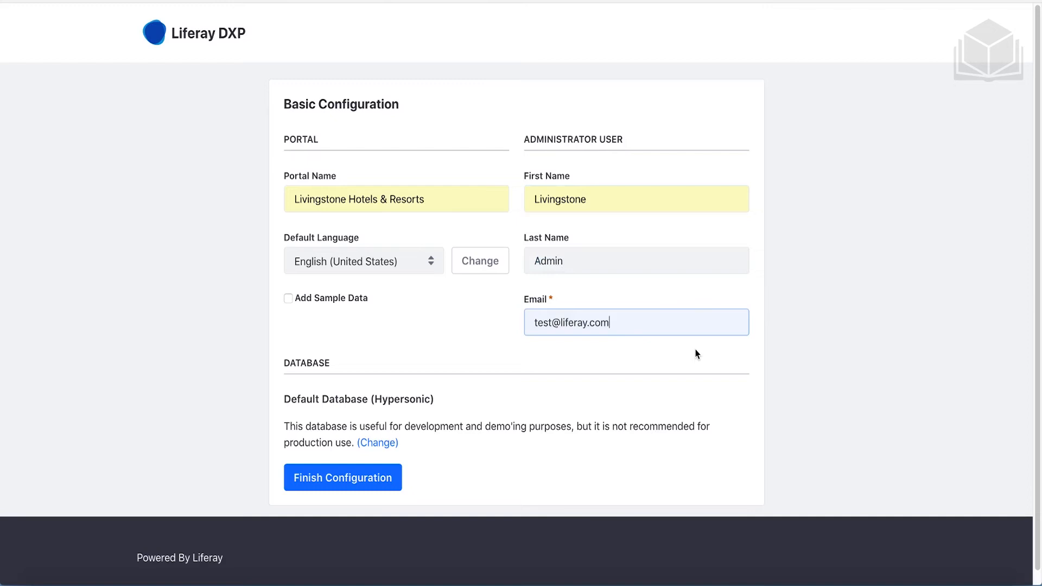
{"action": "left_click", "coordinate": [394, 486]}
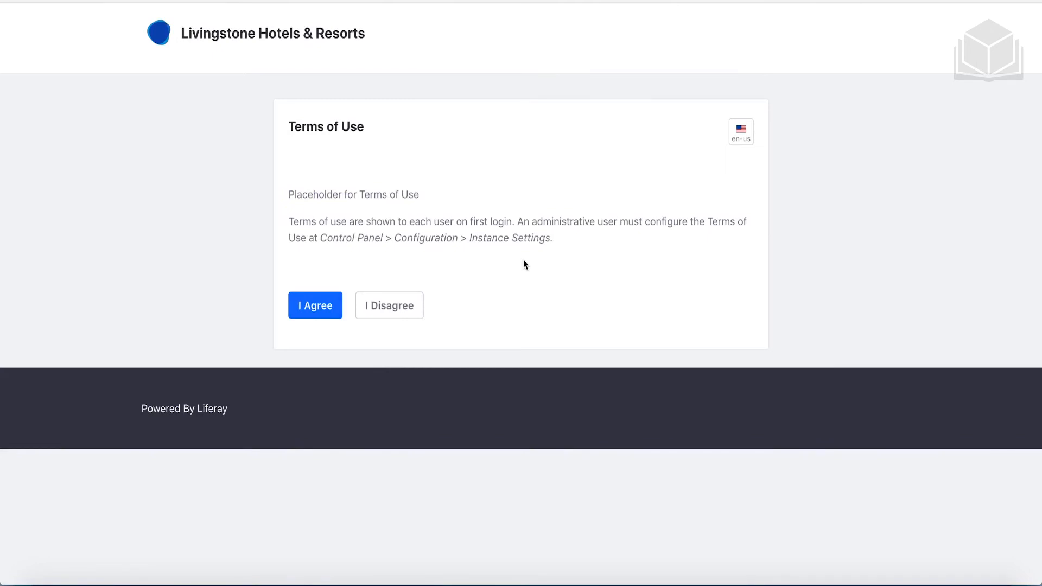
Accept the terms of use, set and confirm the admin password, and save a reminder answer
{"action": "left_click", "coordinate": [340, 320]}
{"action": "left_click", "coordinate": [353, 217]}
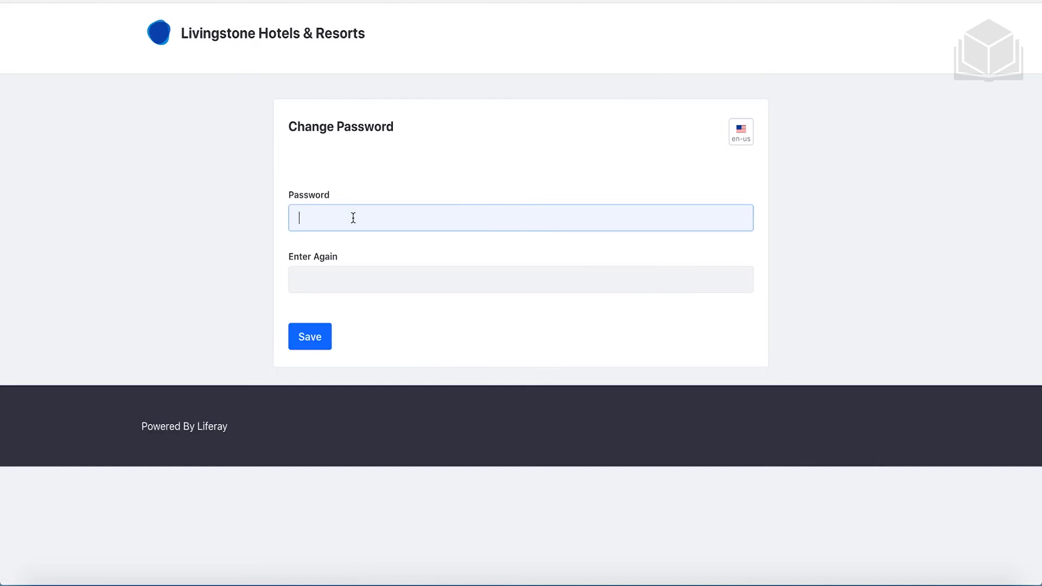
{"action": "type", "text": "test"}
{"action": "key", "text": "Tab"}
{"action": "type", "text": "test"}
{"action": "left_click", "coordinate": [315, 337]}
{"action": "left_click", "coordinate": [368, 287]}
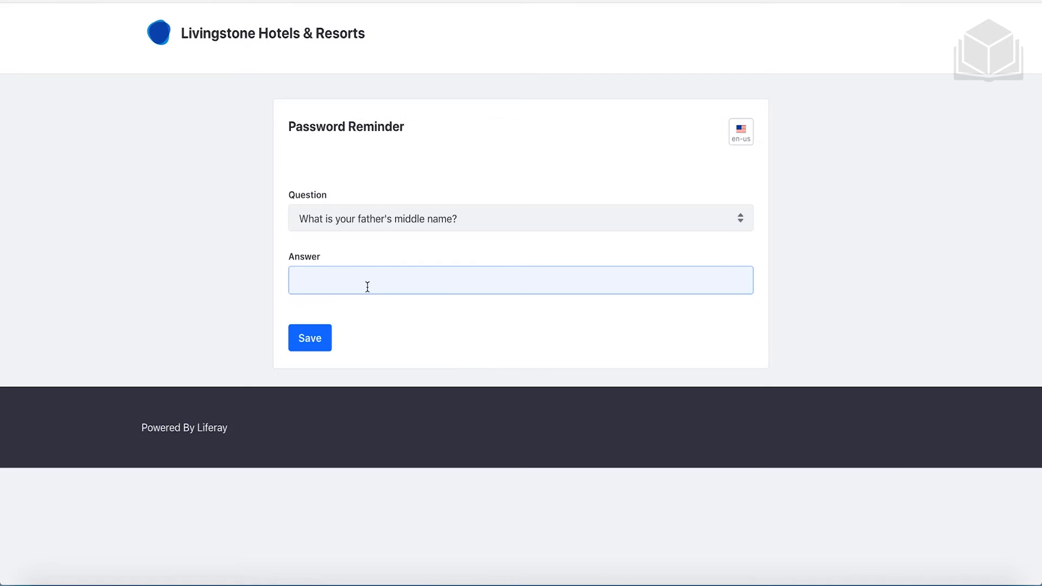
{"action": "type", "text": "test"}
{"action": "left_click", "coordinate": [328, 351]}
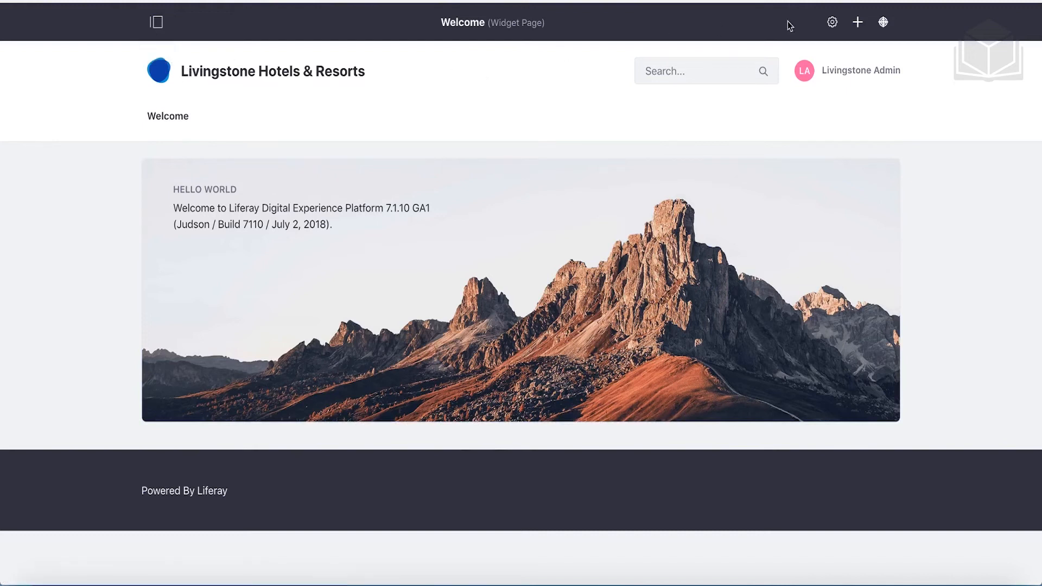
{"action": "left_click", "coordinate": [158, 24]}
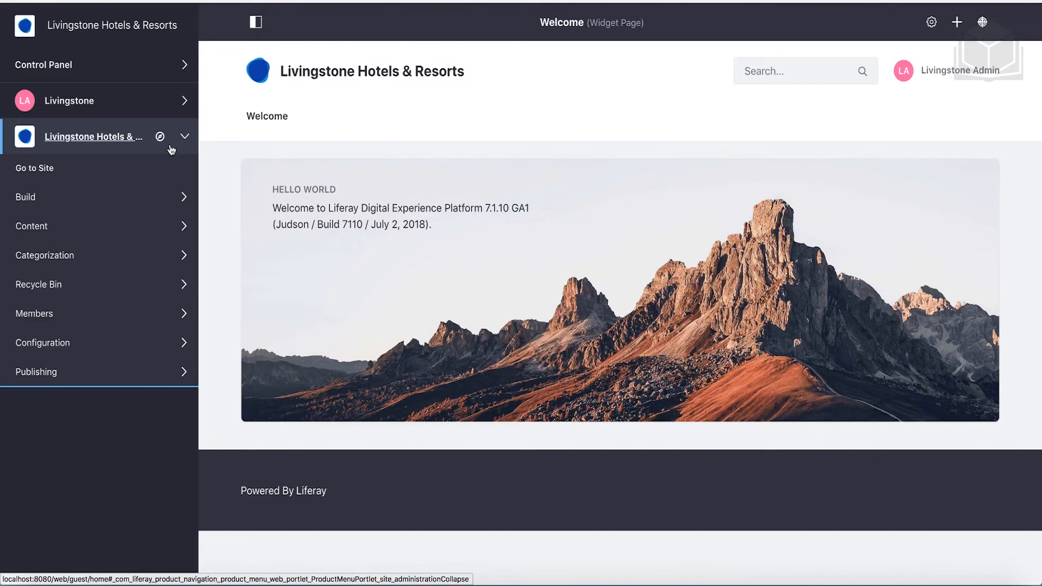
{"action": "left_click", "coordinate": [256, 25]}
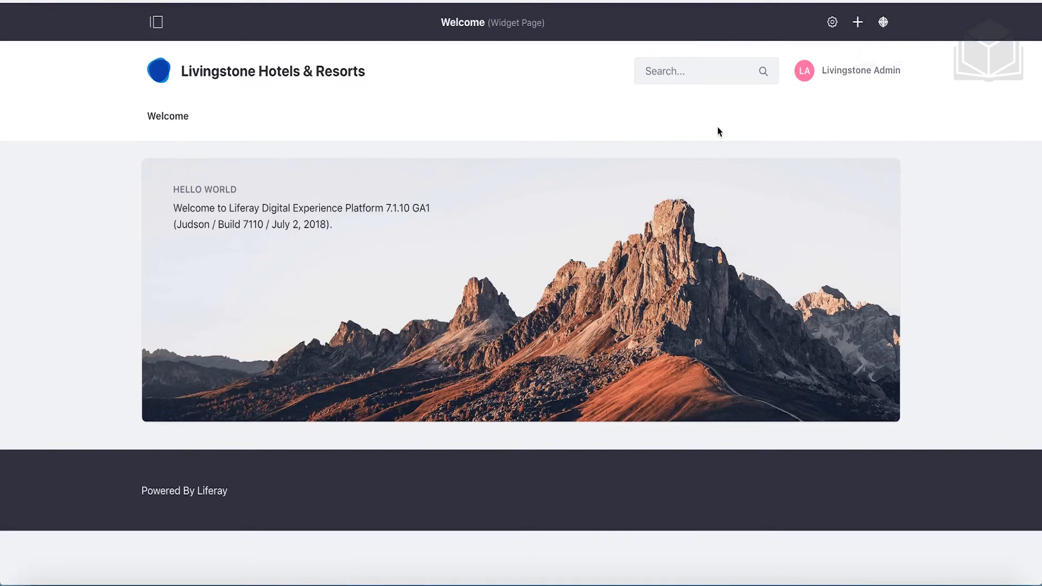
Remove the Hello World widget from the Welcome page through its options menu and confirm the removal
{"action": "mouse_move", "coordinate": [784, 216]}
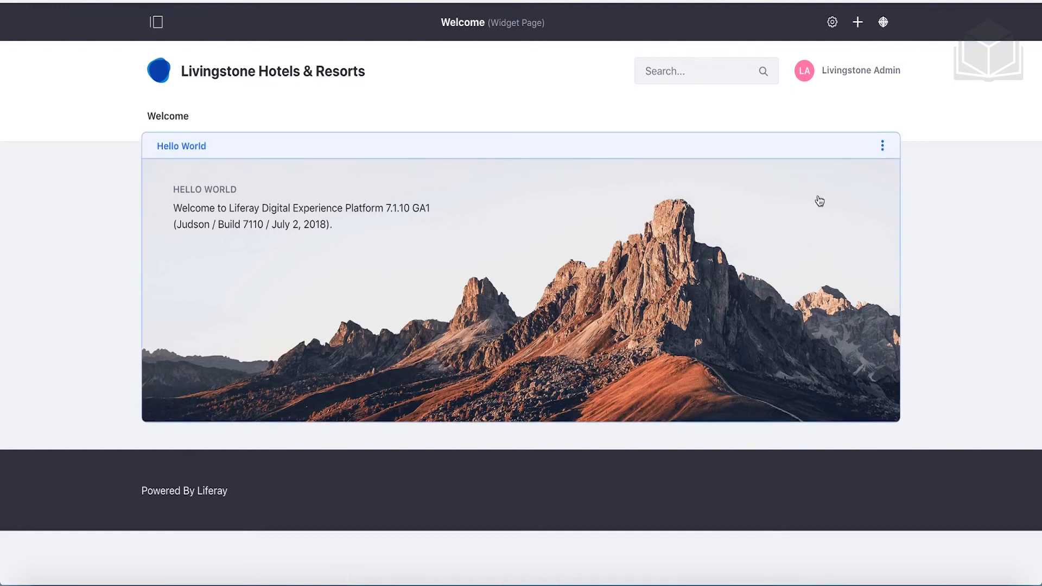
{"action": "left_click", "coordinate": [883, 147]}
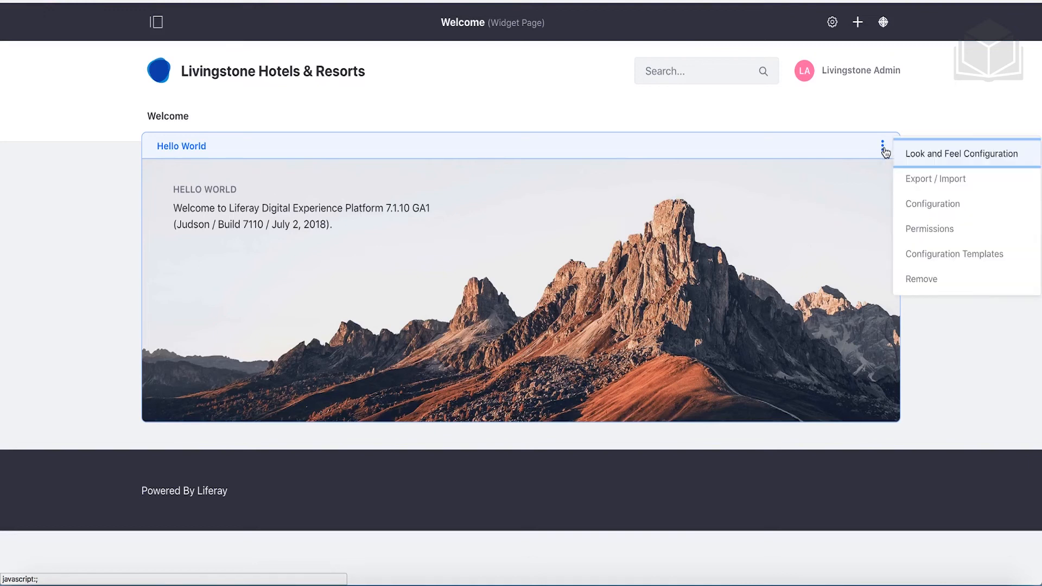
{"action": "left_click", "coordinate": [921, 278]}
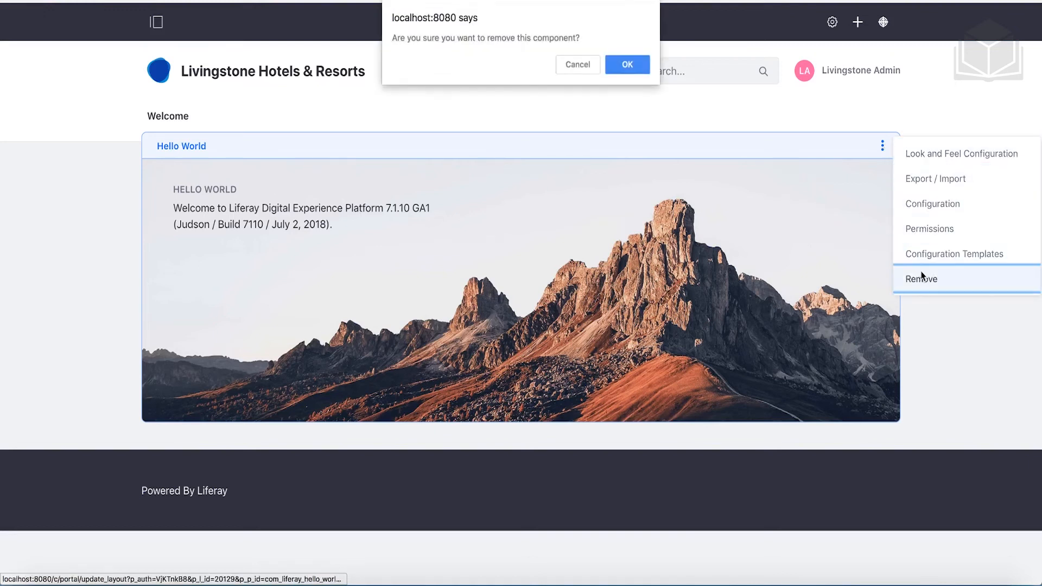
{"action": "left_click", "coordinate": [639, 66]}
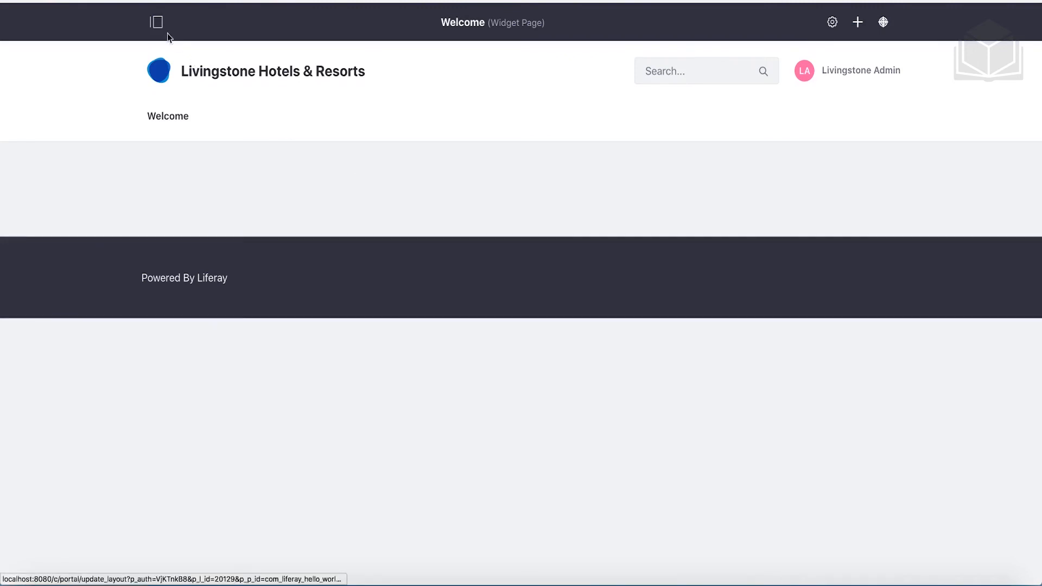
Go to Control Panel > Apps > App Manager and show its top-right install options menu
{"action": "left_click", "coordinate": [157, 23]}
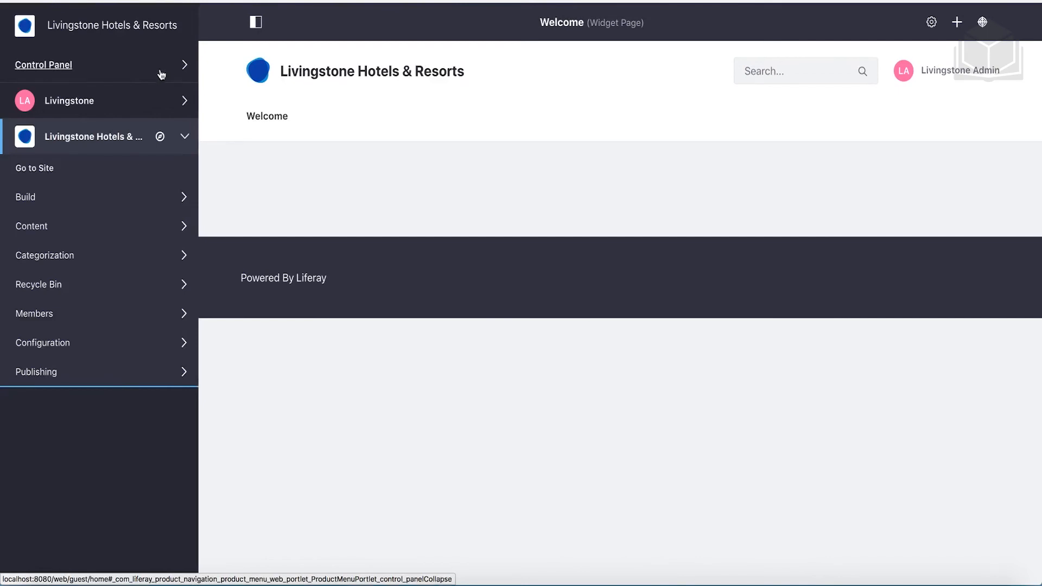
{"action": "left_click", "coordinate": [161, 75]}
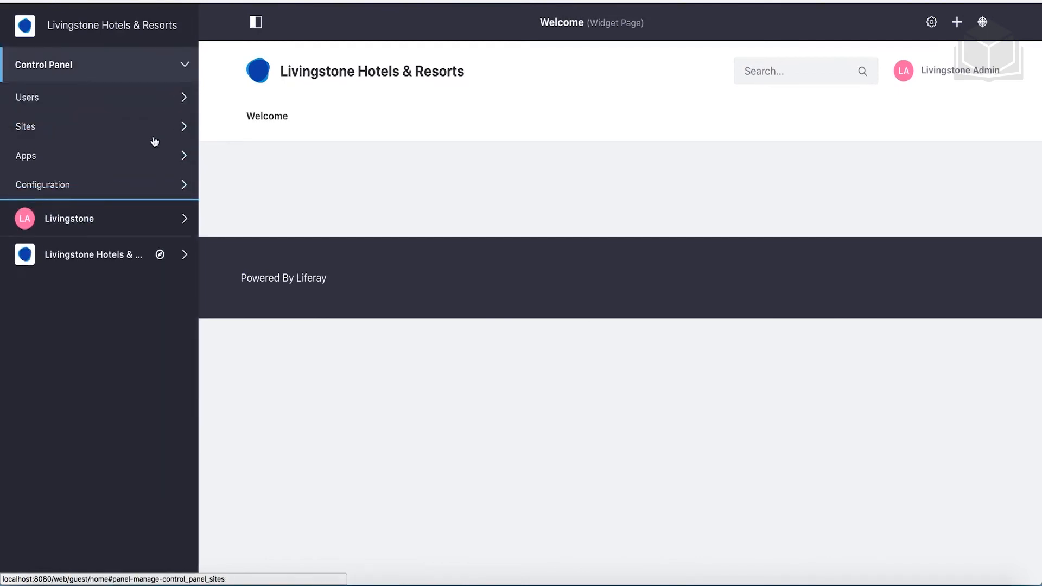
{"action": "left_click", "coordinate": [138, 155]}
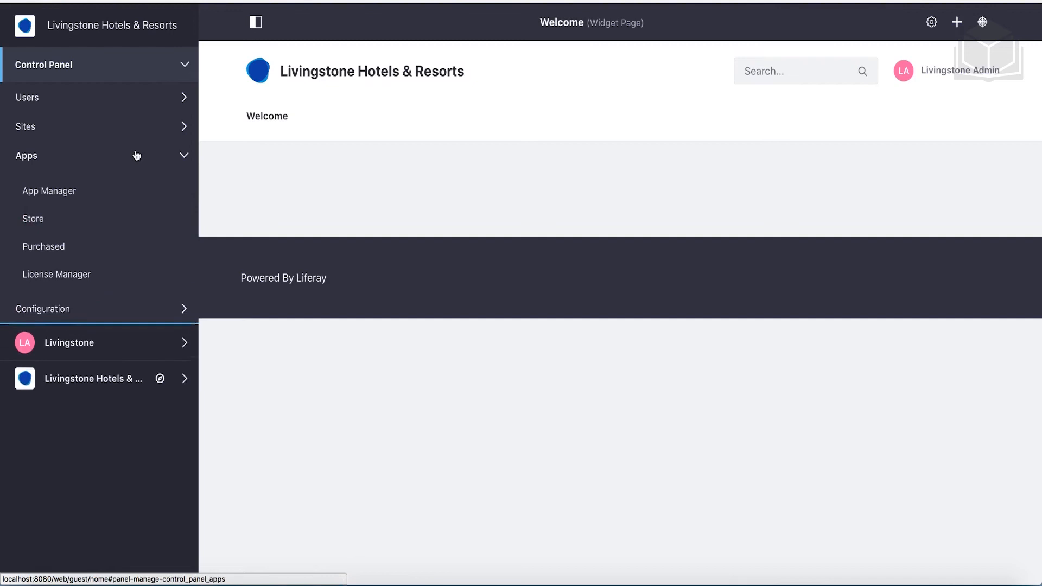
{"action": "left_click", "coordinate": [67, 195]}
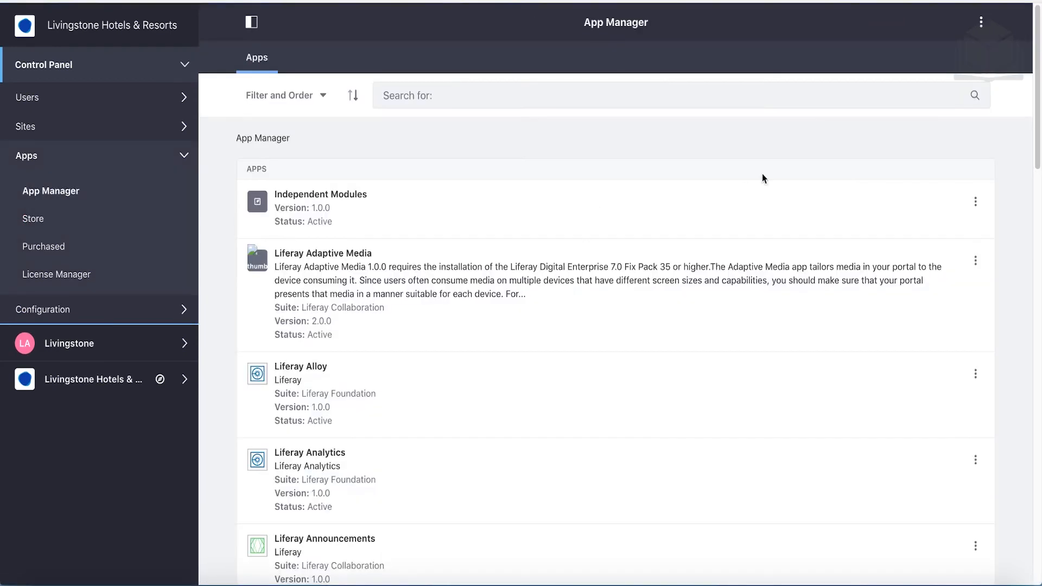
{"action": "left_click", "coordinate": [981, 22]}
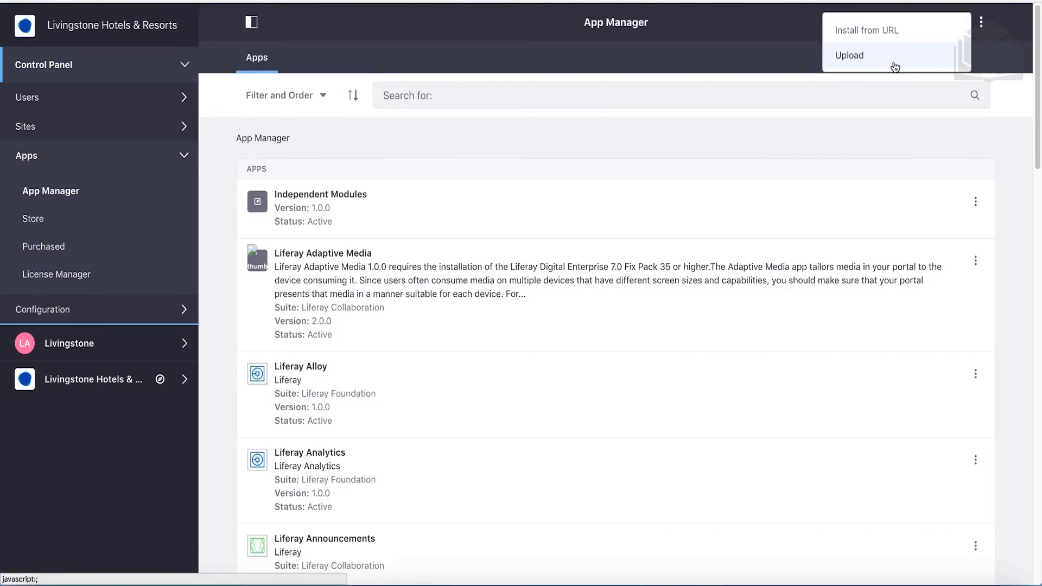
{"action": "left_click", "coordinate": [895, 67]}
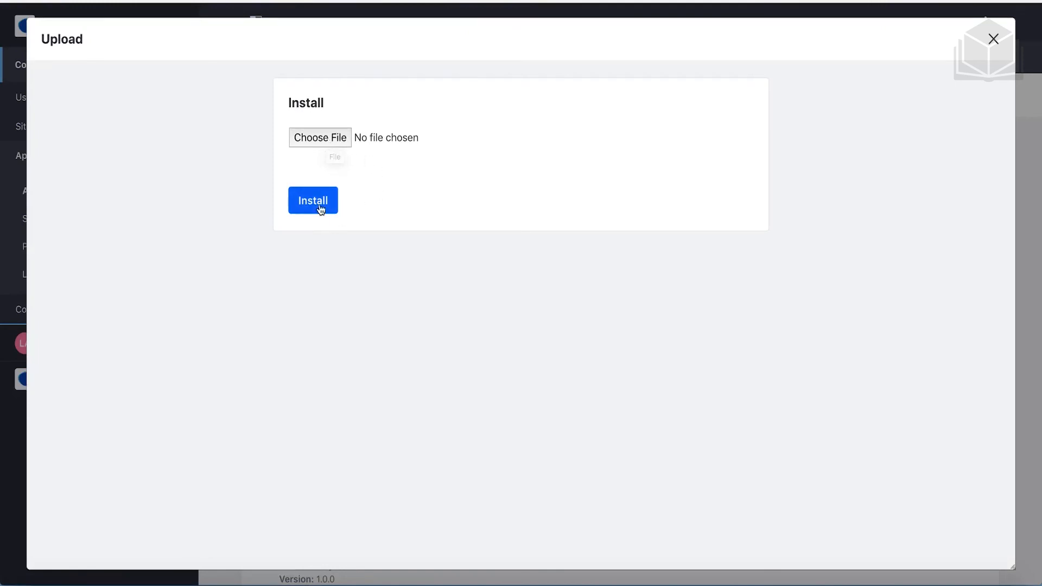
{"action": "left_click", "coordinate": [994, 39]}
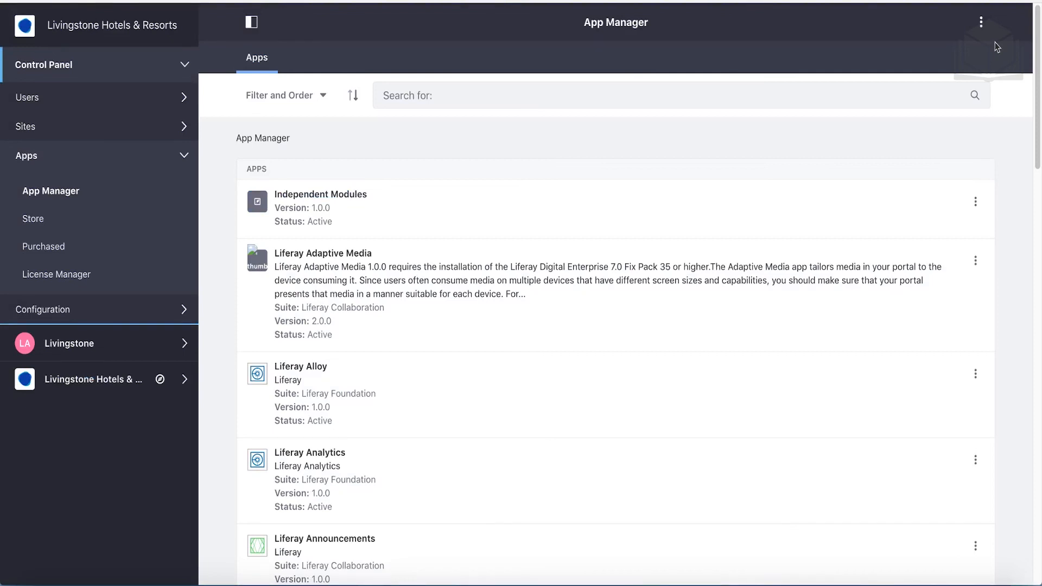
Navigate to Livingstone Hotels & Resorts > Build > Pages to list the Welcome and Search pages
{"action": "left_click", "coordinate": [158, 68]}
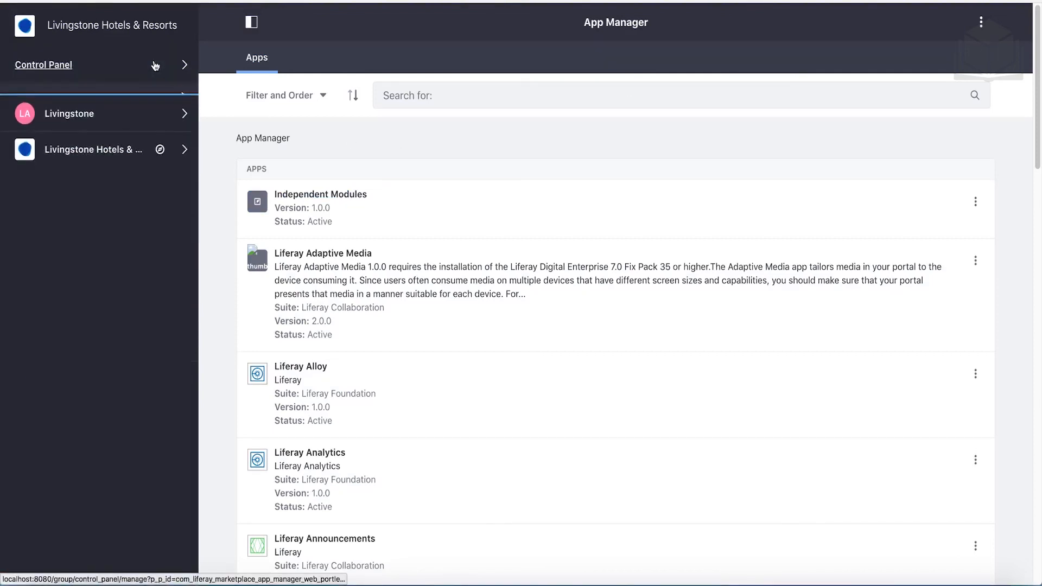
{"action": "left_click", "coordinate": [142, 151]}
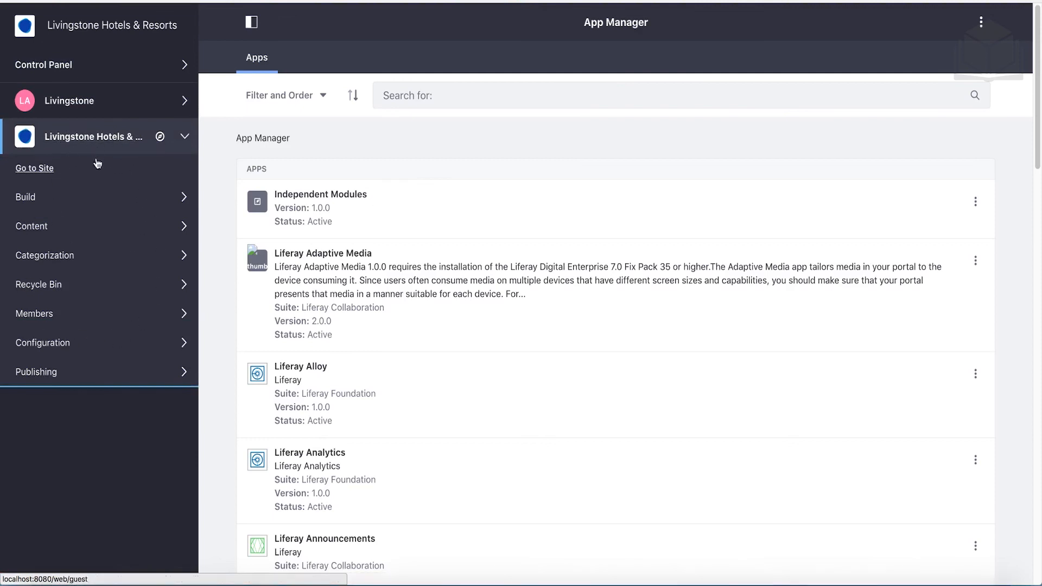
{"action": "left_click", "coordinate": [90, 200]}
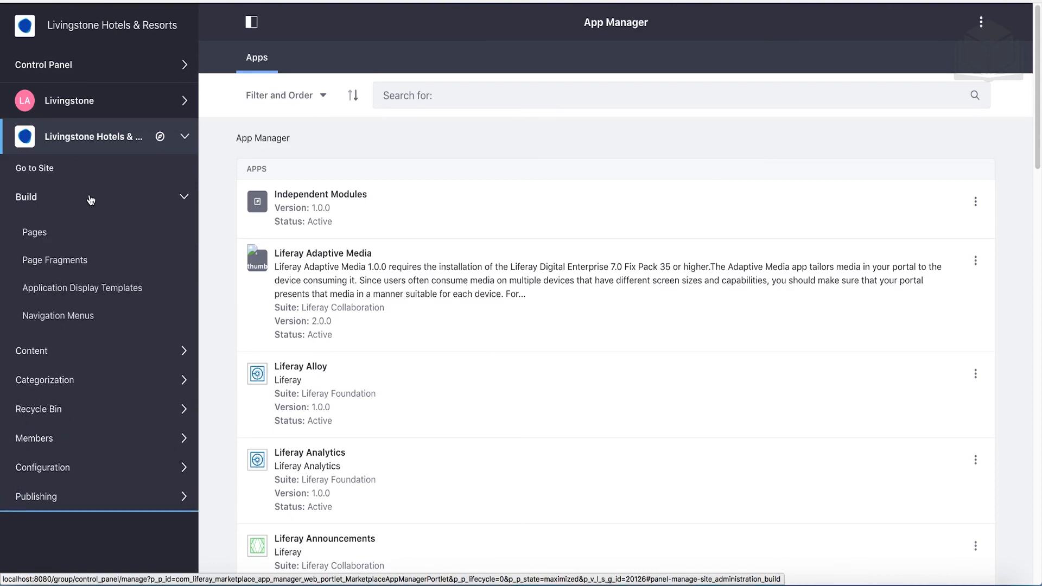
{"action": "left_click", "coordinate": [42, 241]}
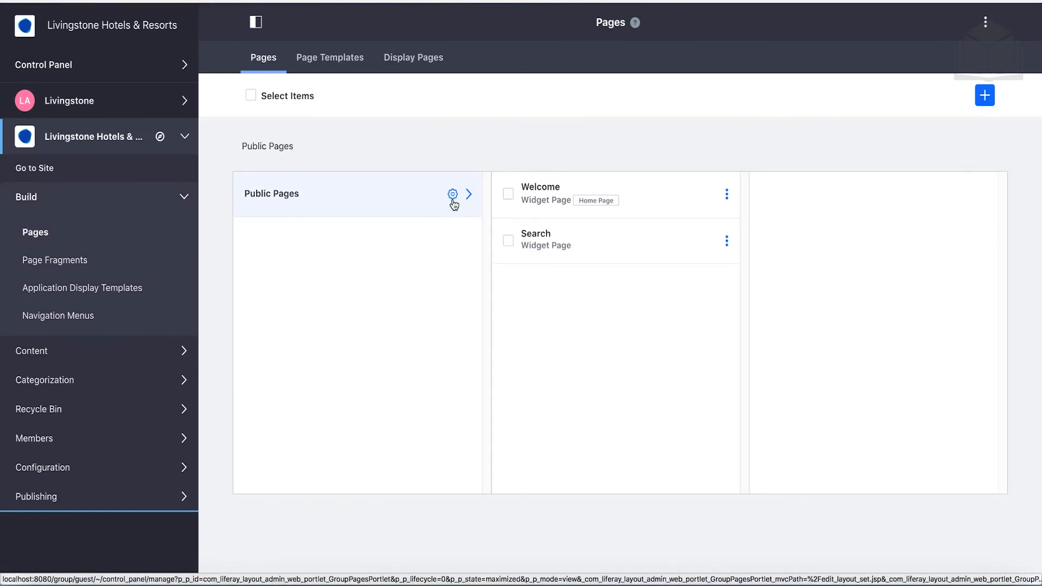
In the Public Pages settings, change the current theme from Classic to Fjord
{"action": "left_click", "coordinate": [453, 201]}
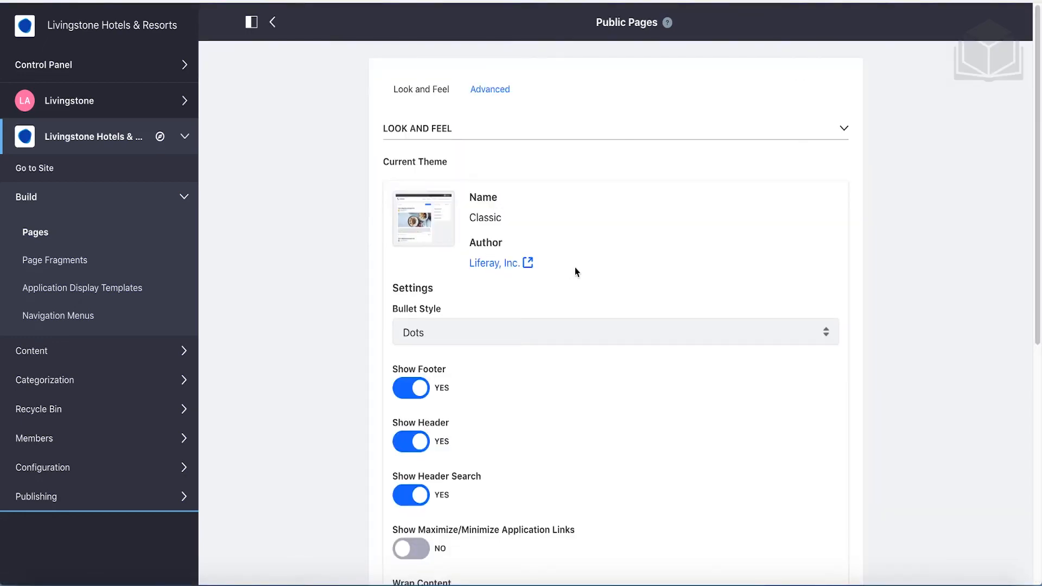
{"action": "scroll", "coordinate": [576, 270], "scroll_direction": "down", "scroll_amount": 6}
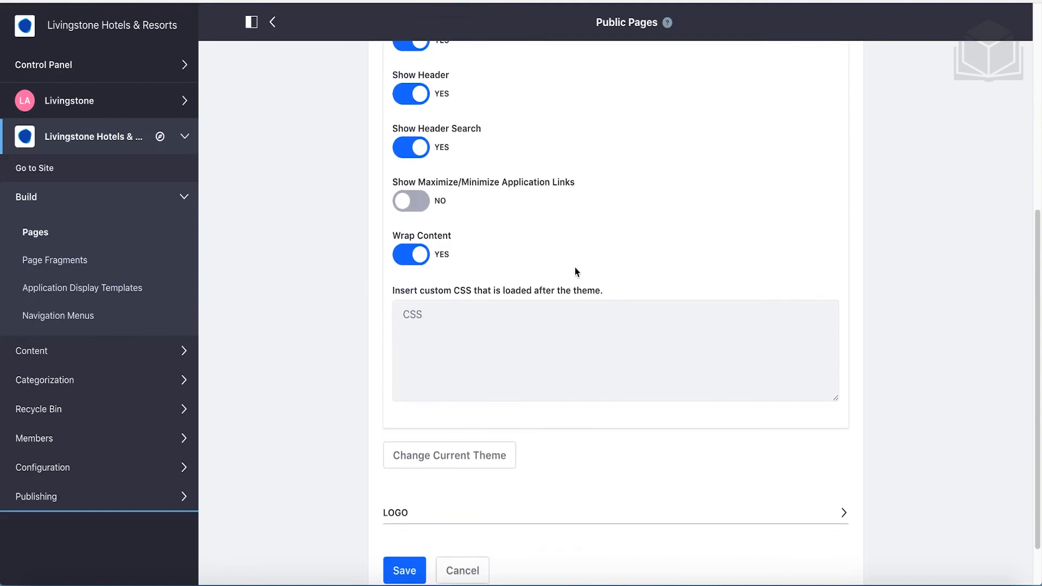
{"action": "scroll", "coordinate": [575, 271], "scroll_direction": "down", "scroll_amount": 1}
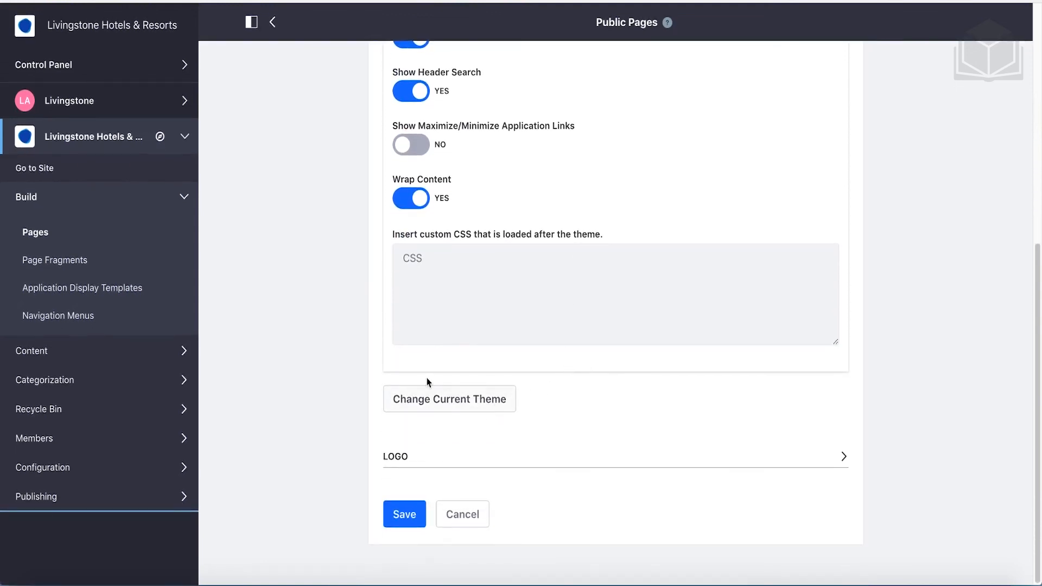
{"action": "left_click", "coordinate": [460, 415]}
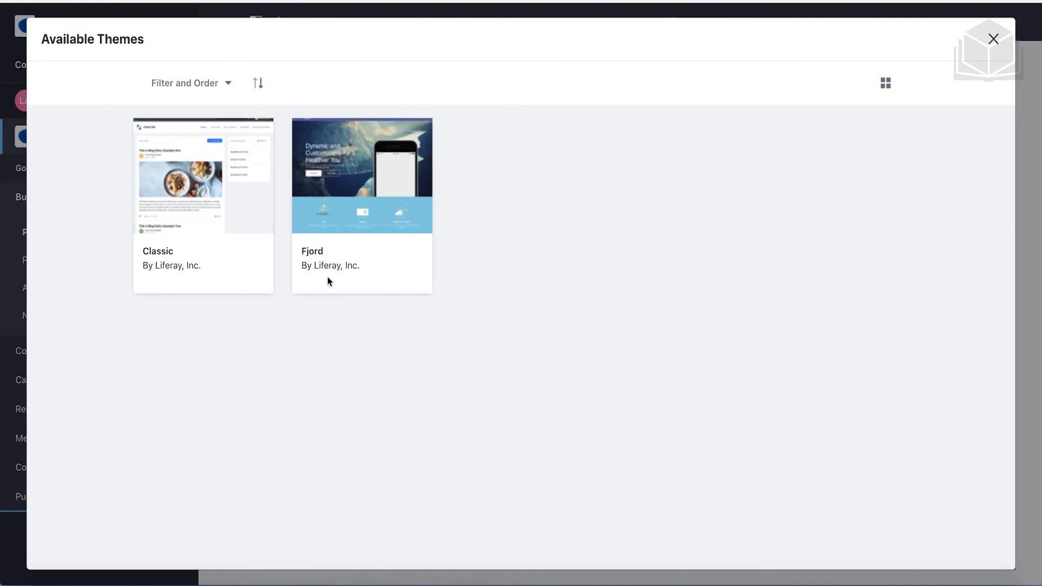
{"action": "left_click", "coordinate": [320, 255]}
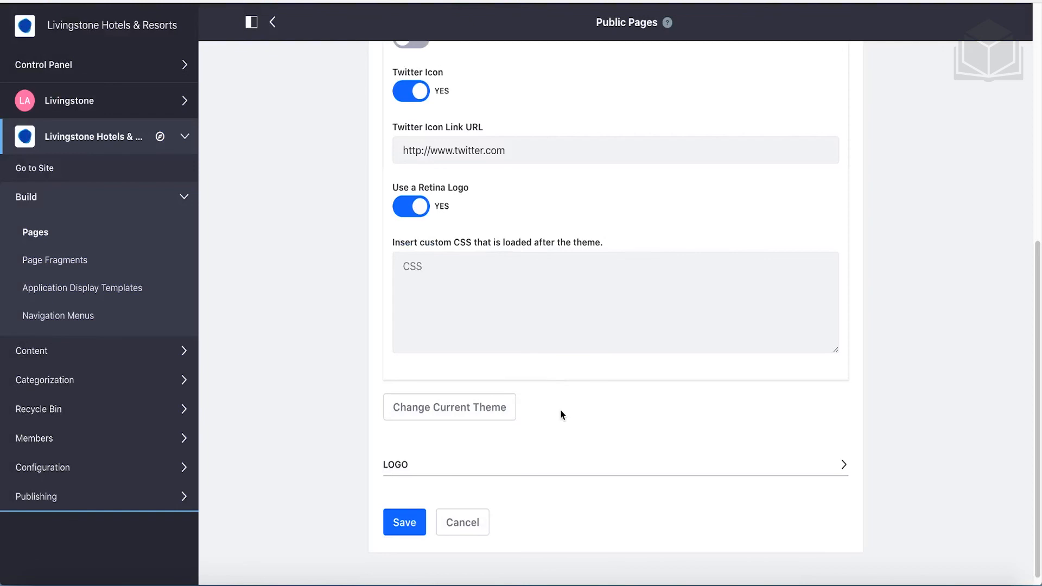
Replace the default logo by uploading livingstone-logo.png from the 01-liferay-and-users exercise folder
{"action": "left_click", "coordinate": [433, 470]}
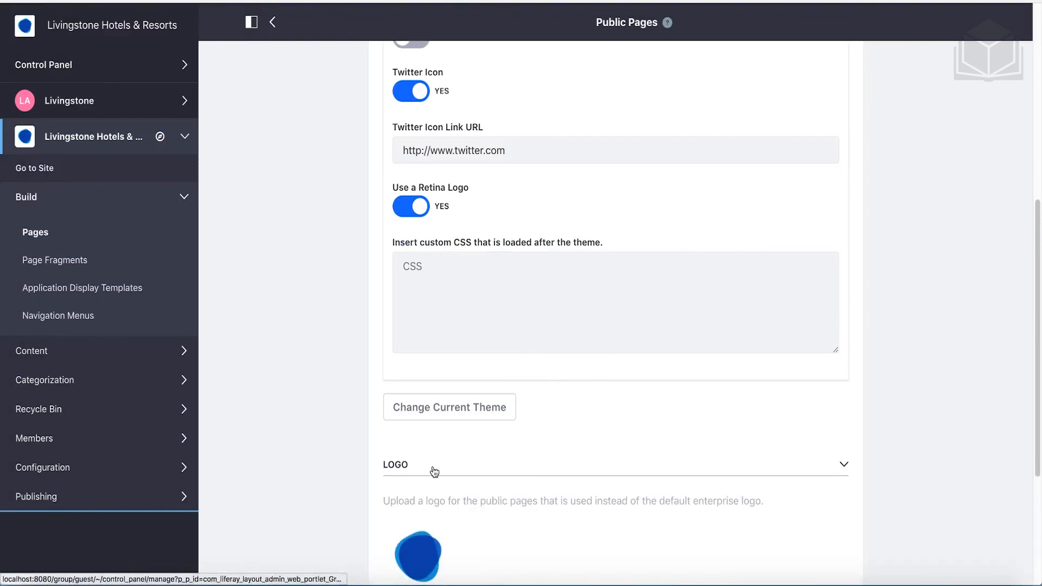
{"action": "scroll", "coordinate": [435, 471], "scroll_direction": "down", "scroll_amount": 5}
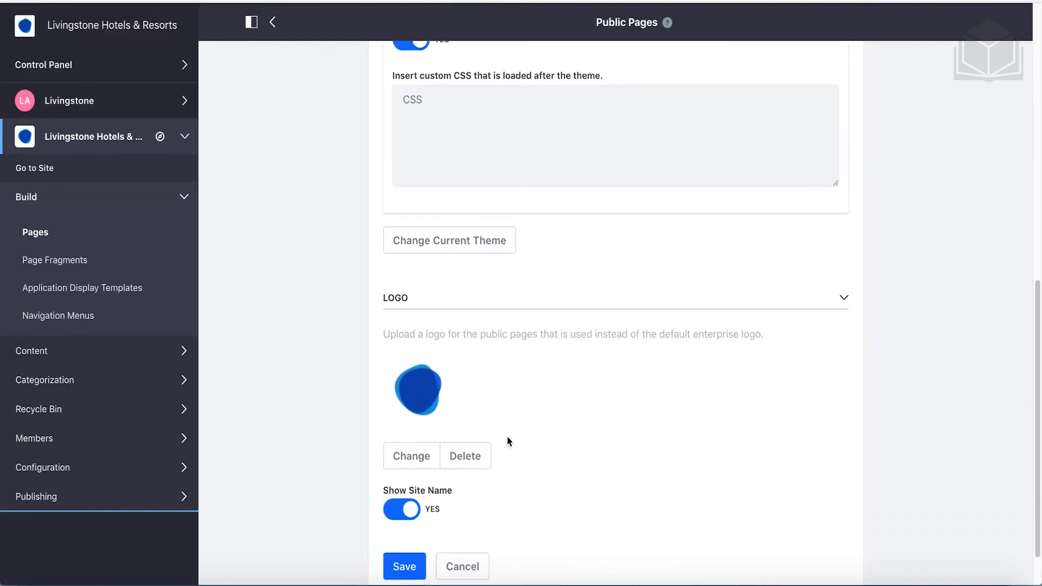
{"action": "left_click", "coordinate": [412, 457]}
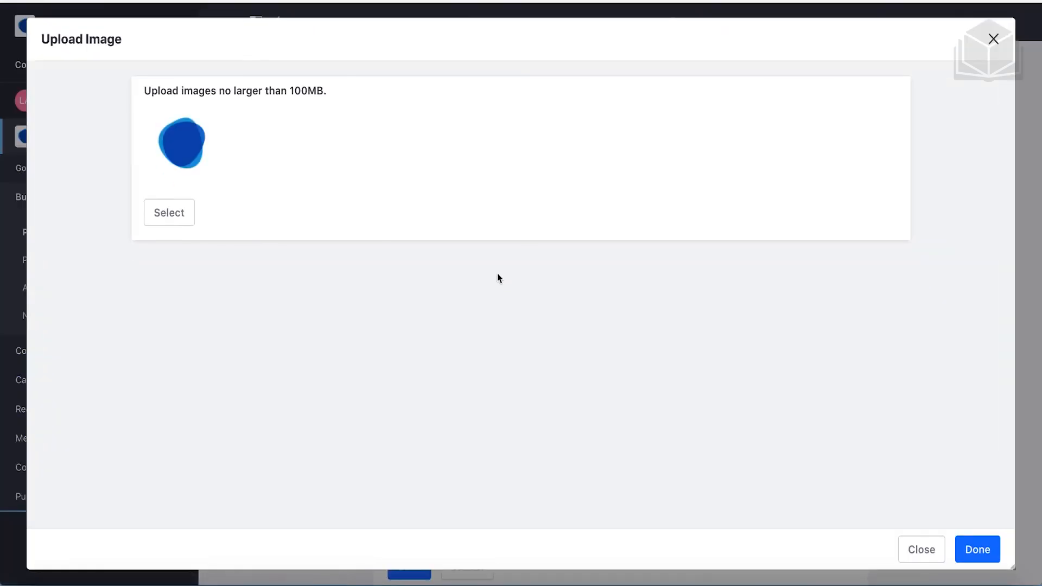
{"action": "left_click", "coordinate": [182, 222]}
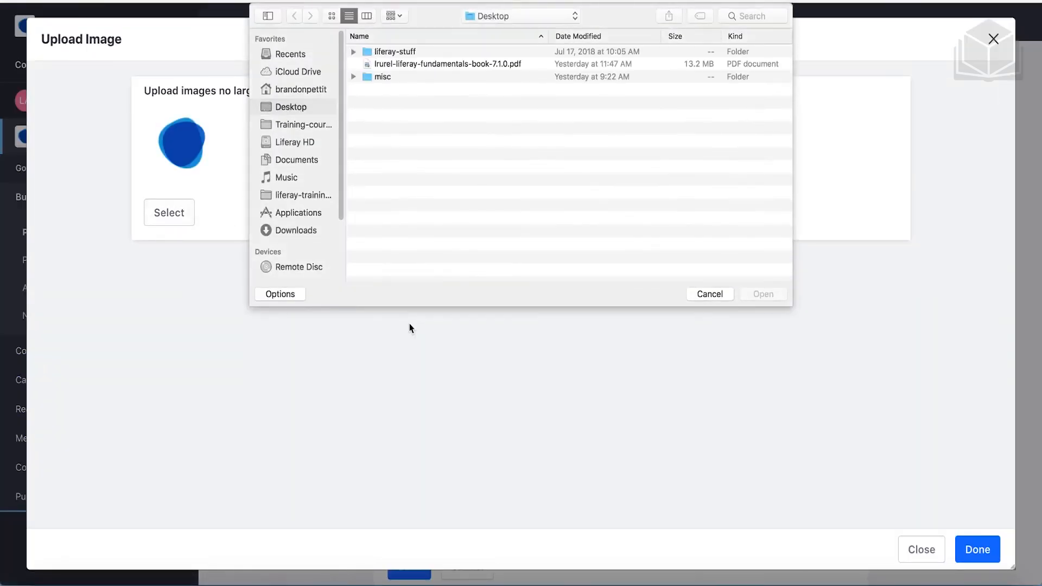
{"action": "left_click", "coordinate": [298, 90]}
{"action": "double_click", "coordinate": [396, 158]}
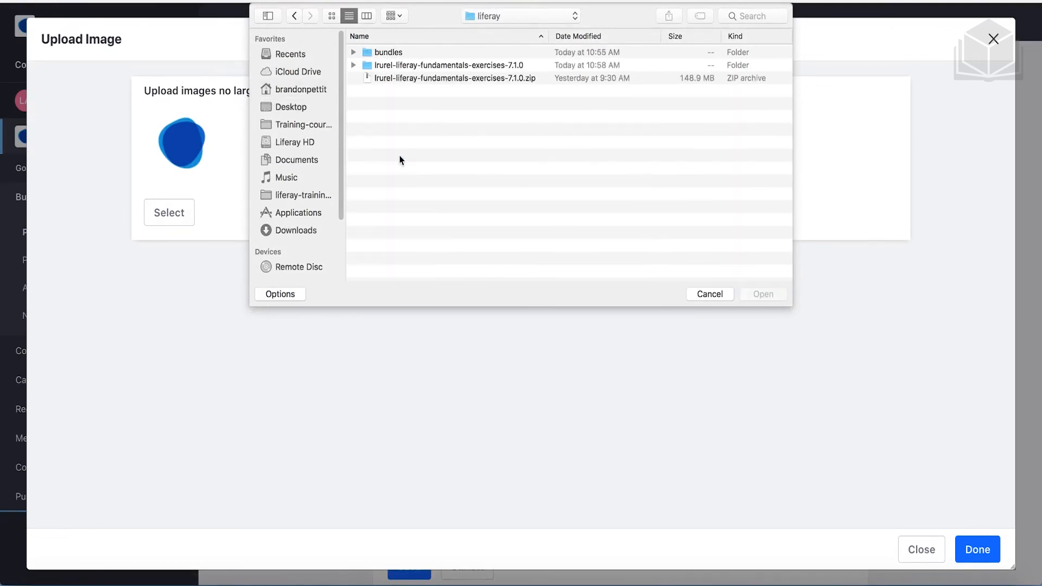
{"action": "double_click", "coordinate": [402, 64]}
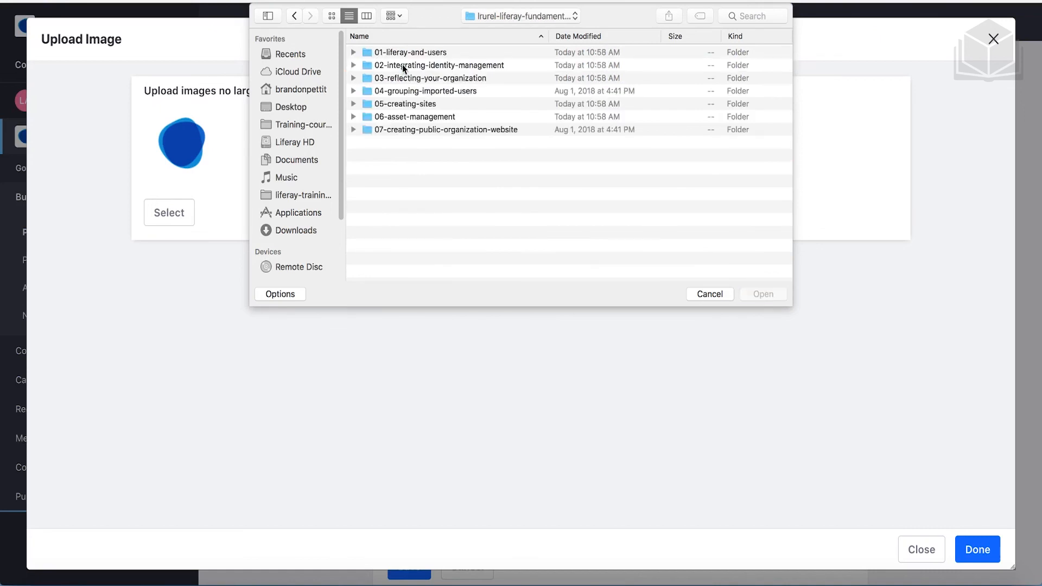
{"action": "left_click", "coordinate": [446, 52]}
{"action": "left_click", "coordinate": [353, 52]}
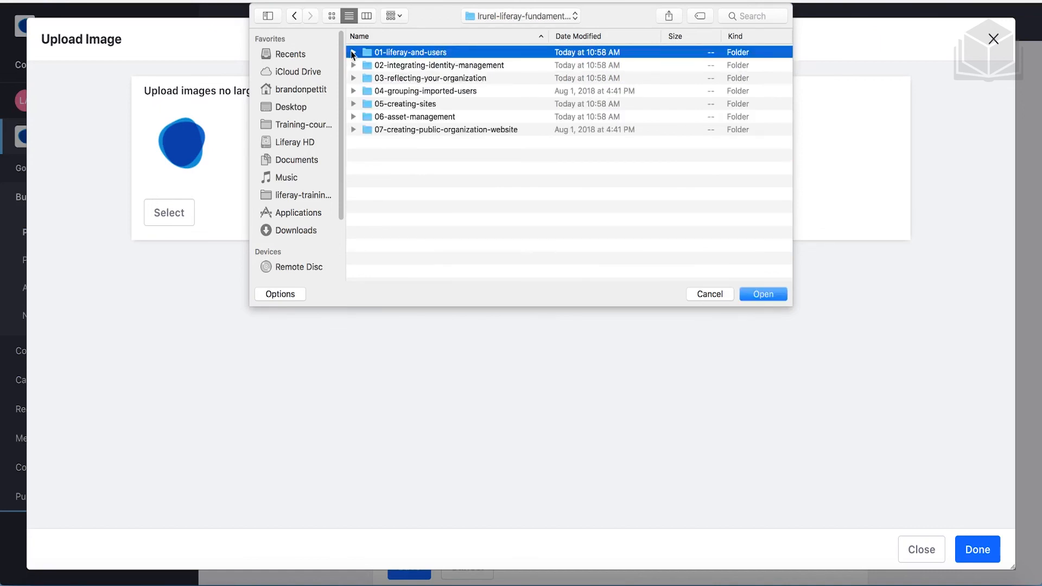
{"action": "left_click", "coordinate": [414, 79]}
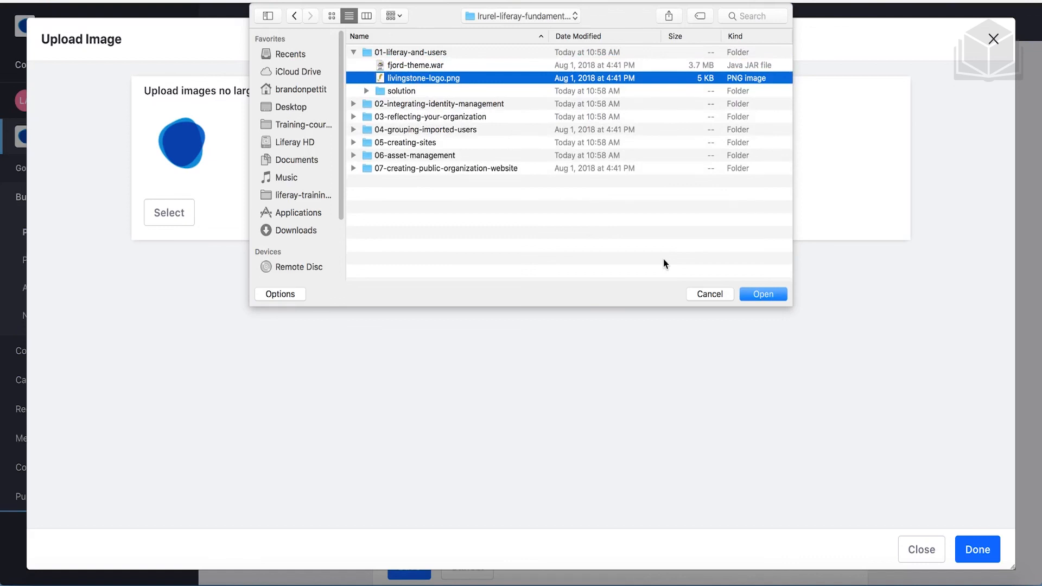
{"action": "left_click", "coordinate": [751, 295]}
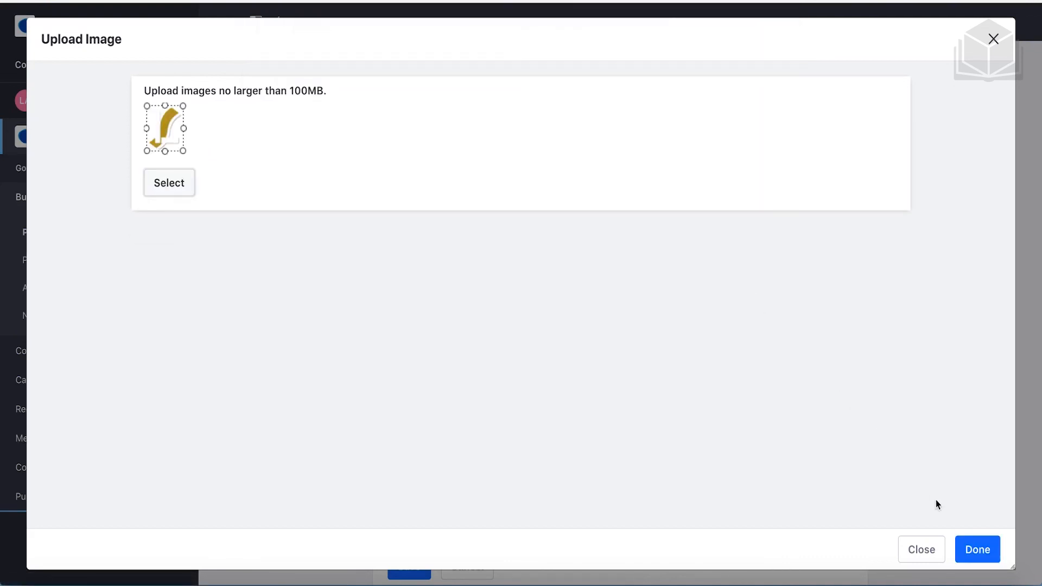
Accept the uploaded logo, save the Fjord theme and logo settings, then open the live Welcome page
{"action": "left_click", "coordinate": [973, 546]}
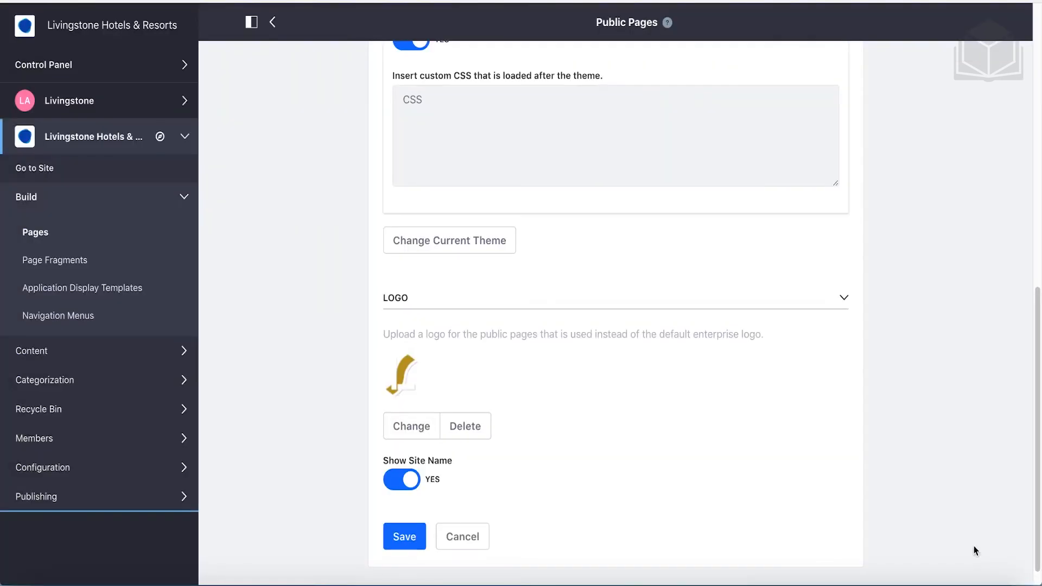
{"action": "scroll", "coordinate": [701, 424], "scroll_direction": "down", "scroll_amount": 2}
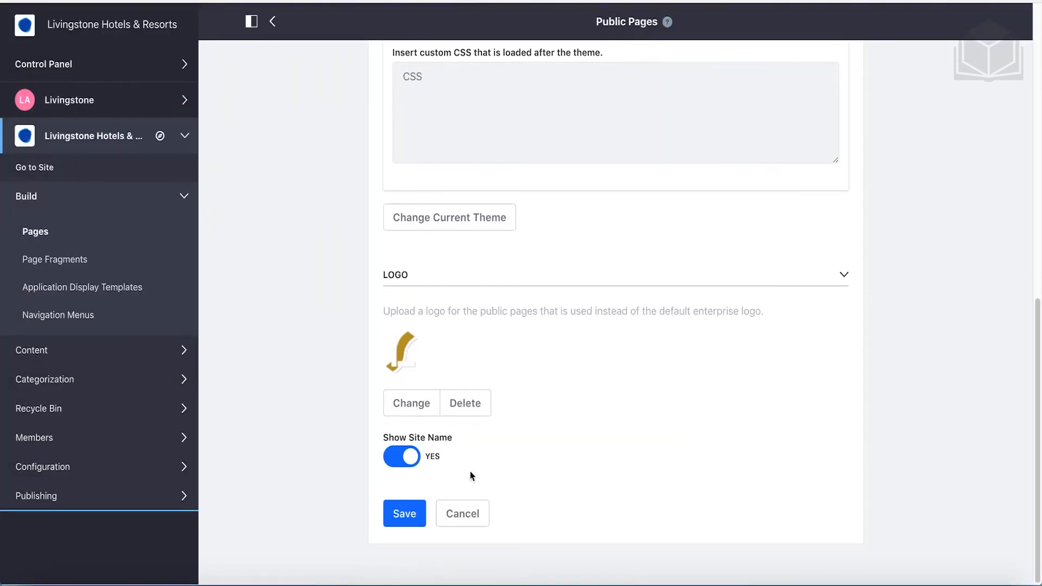
{"action": "left_click", "coordinate": [414, 516]}
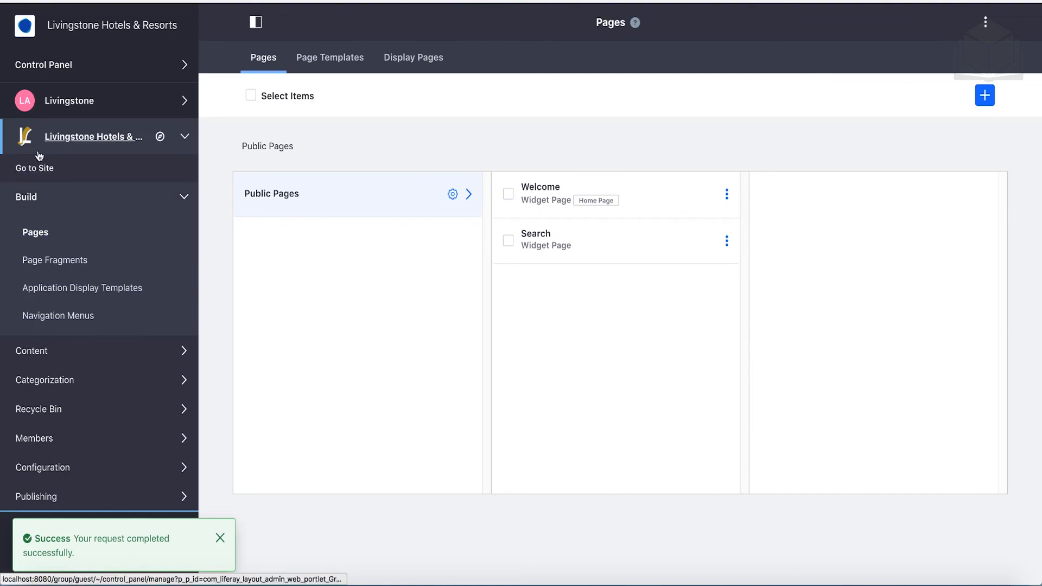
{"action": "left_click", "coordinate": [46, 170]}
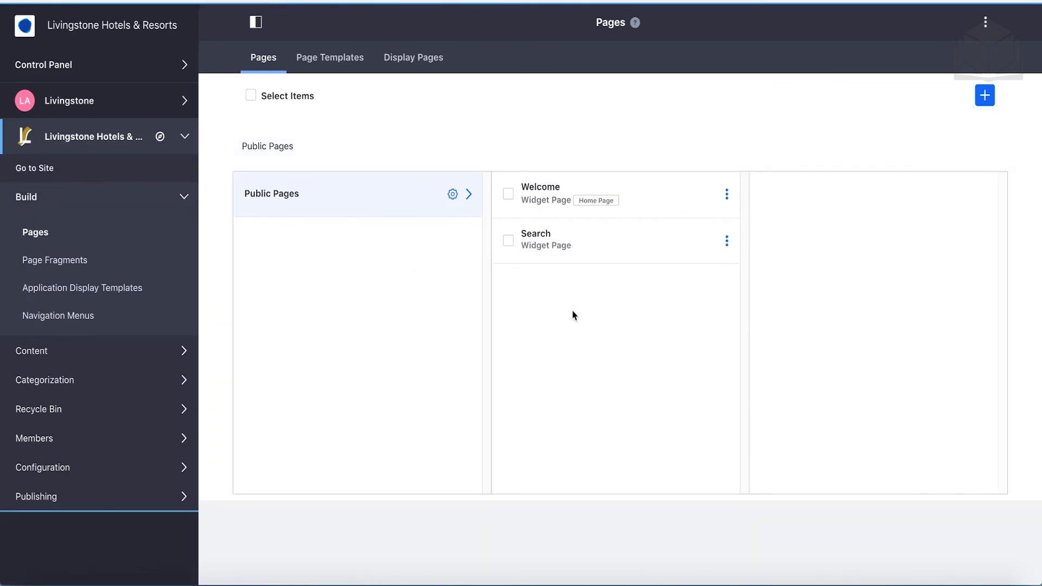